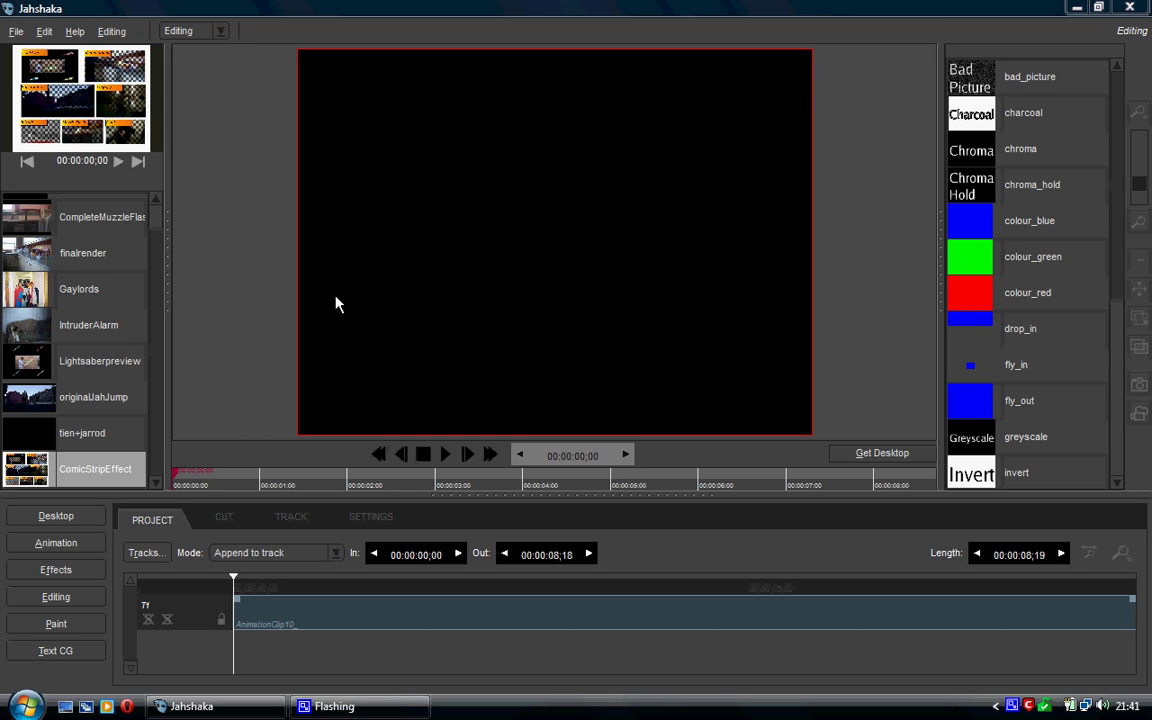
# Play AnimationClip10 and scrub through it to preview the zoom-out into the comic page
pyautogui.click(446, 455)
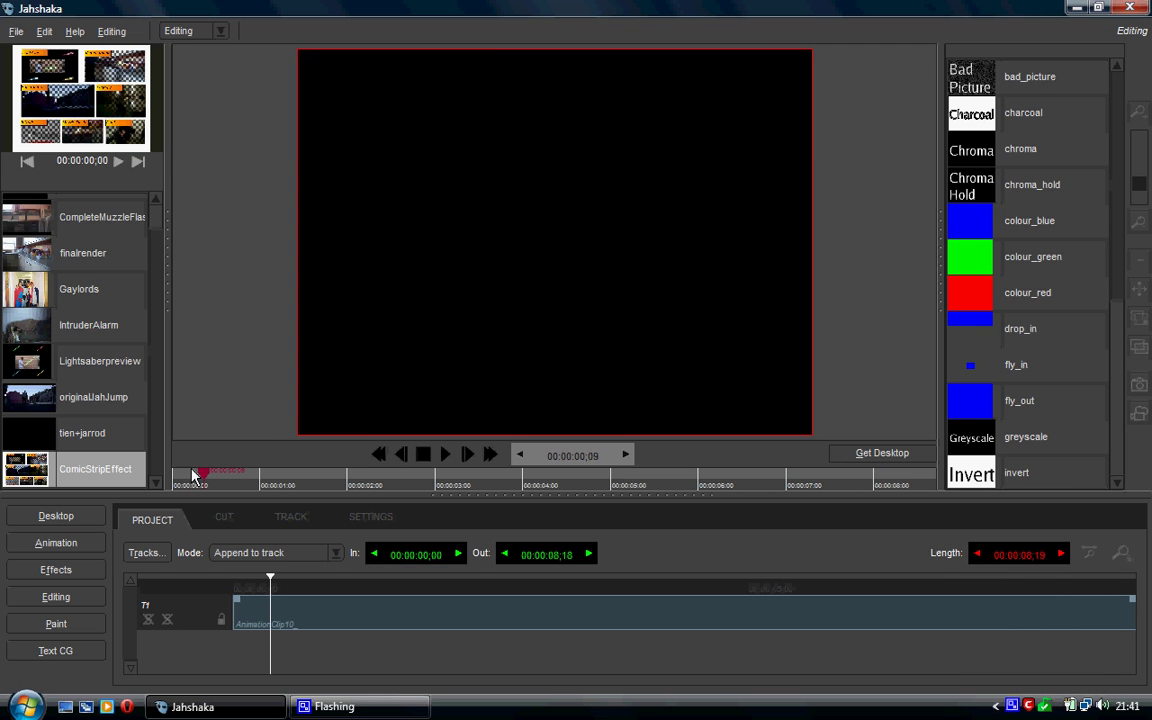
pyautogui.moveTo(285, 482); pyautogui.dragTo(716, 470)
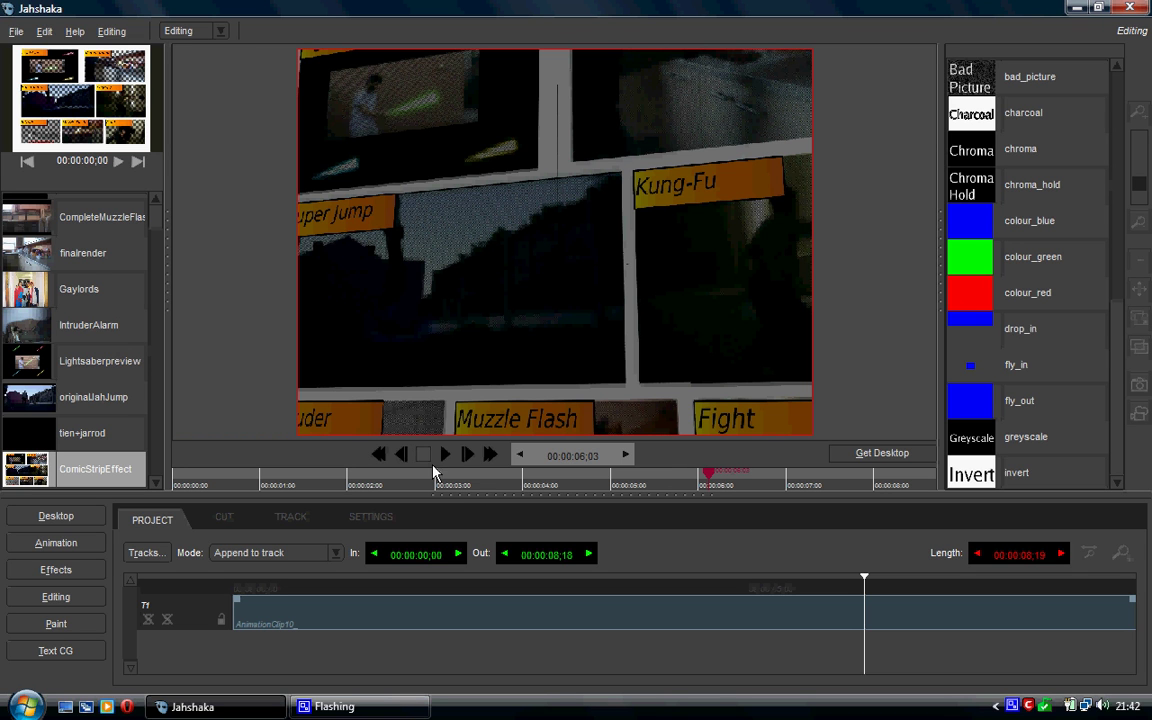
# Rewind the clip to its first frame, switch to the Desktop view and minimize Jahshaka
pyautogui.click(379, 454)
pyautogui.click(60, 516)
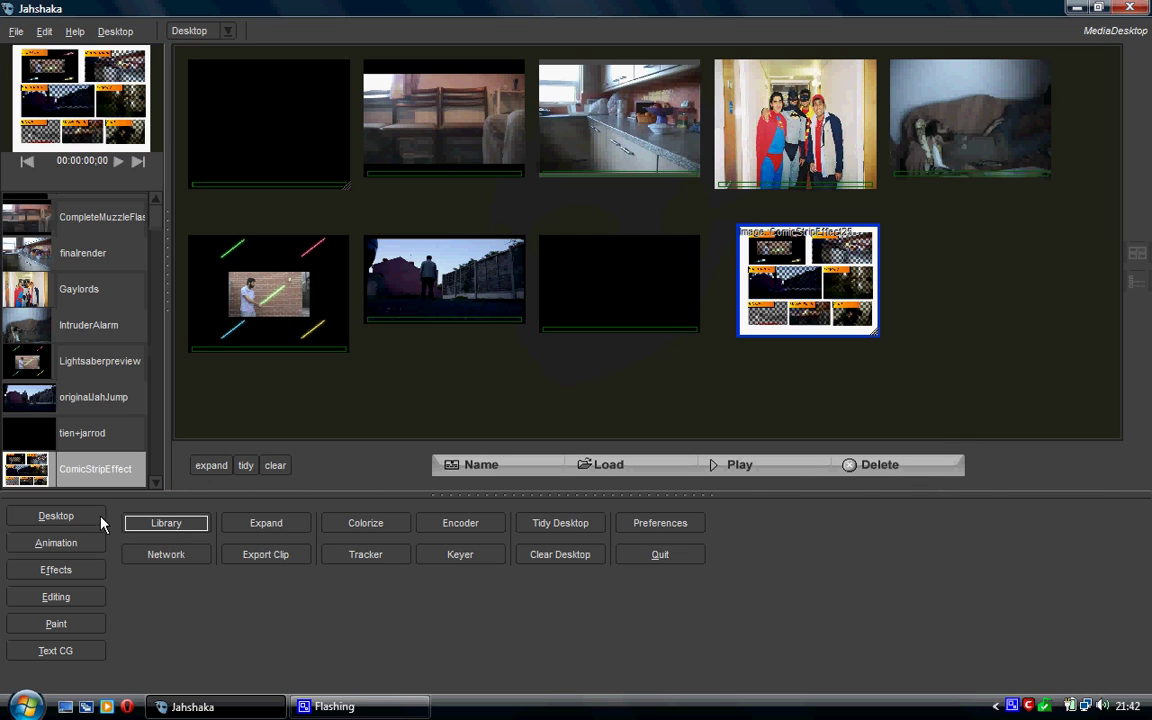
pyautogui.click(1075, 8)
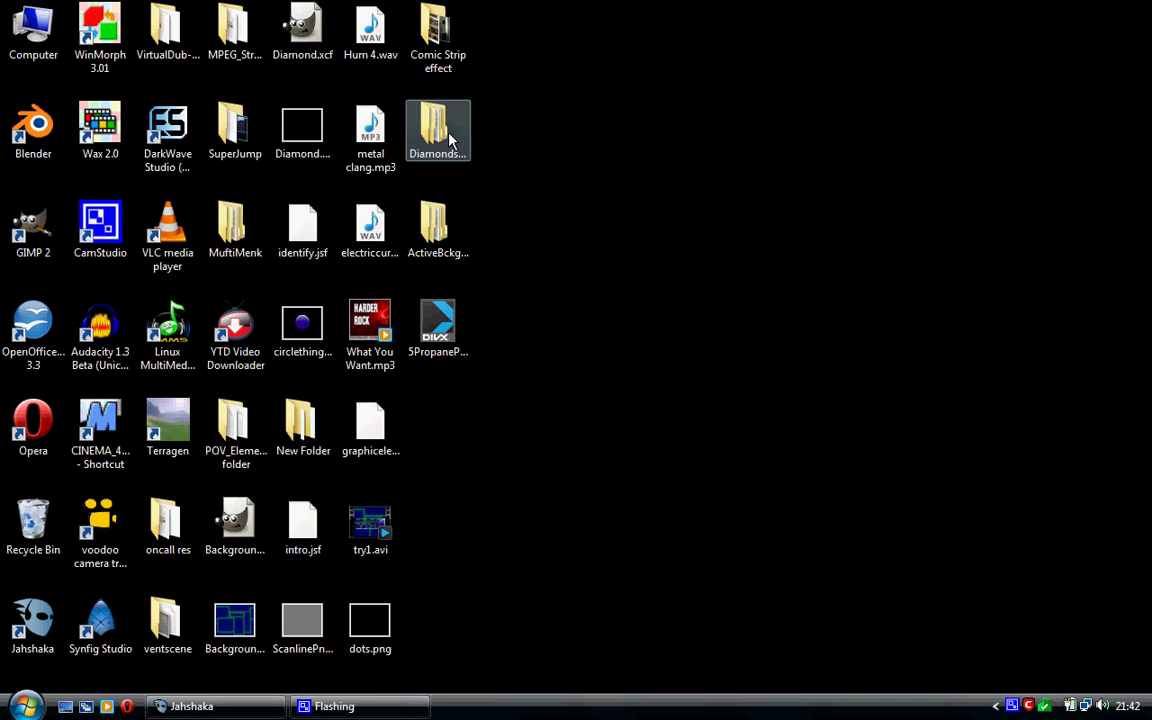
# Open the Comic Strip effect folder maximized and view ComicStripEffect.png, then close the viewer
pyautogui.doubleClick(453, 35)
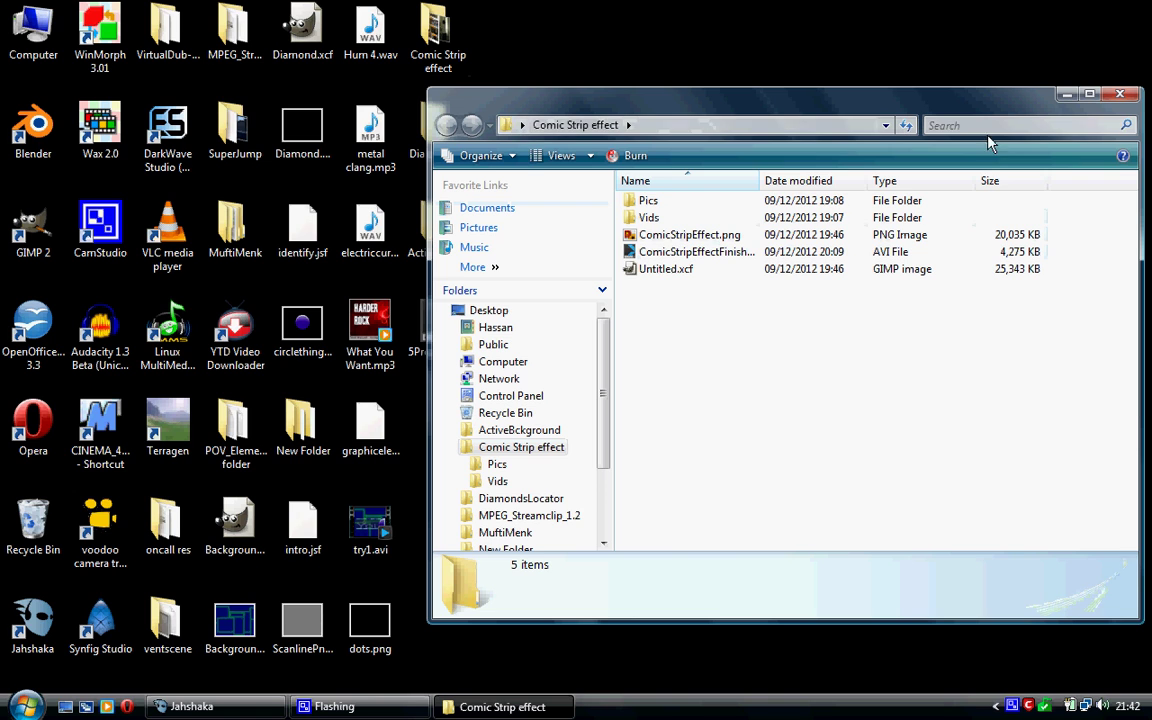
pyautogui.click(1080, 94)
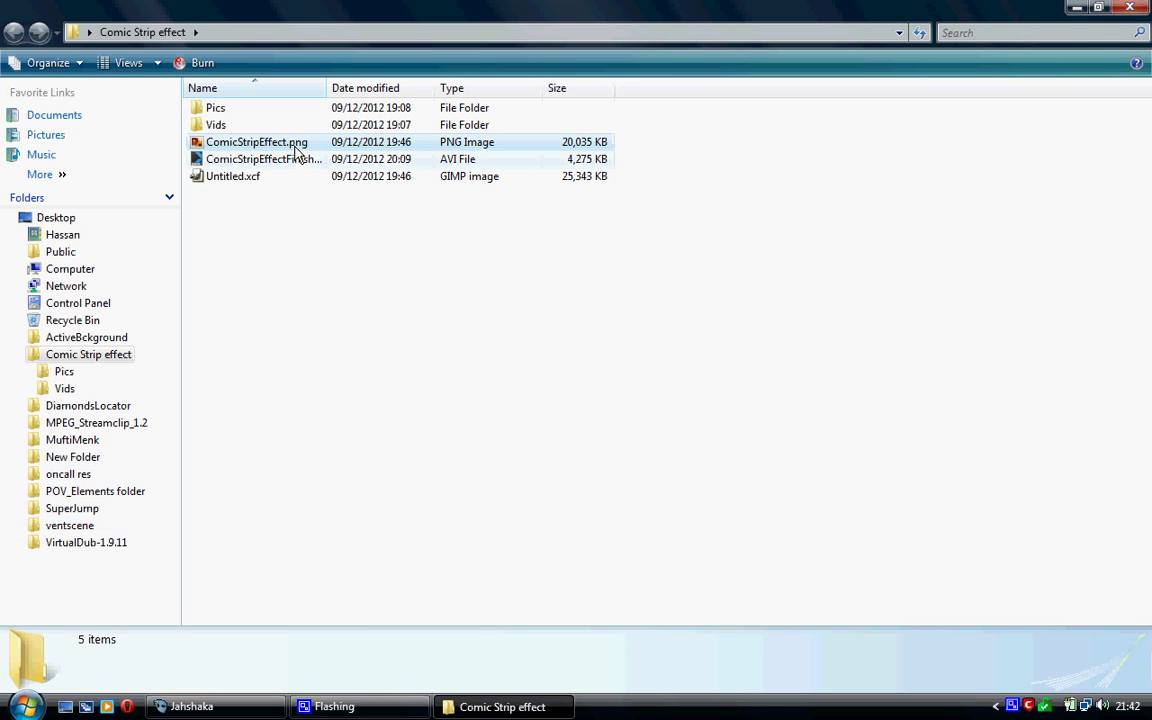
pyautogui.doubleClick(295, 148)
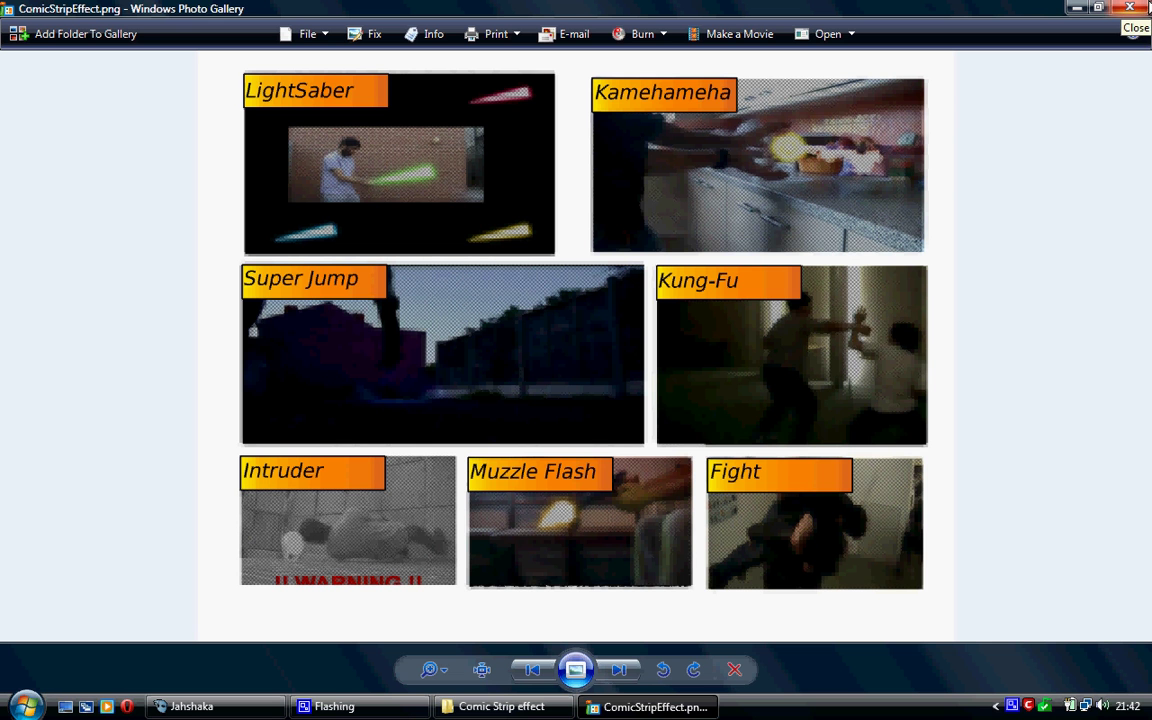
pyautogui.click(1147, 6)
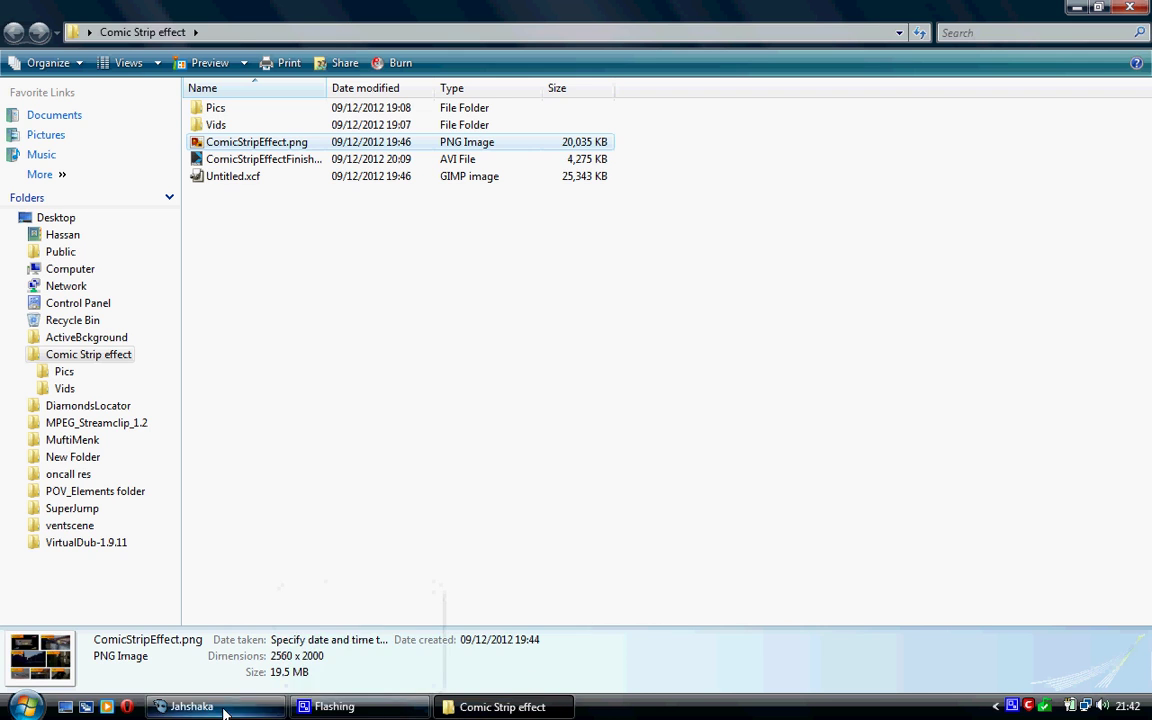
# Restore Jahshaka, add a Matte Layer holding ComicStripEffect in Animation, and zoom out to the whole page
pyautogui.click(190, 706)
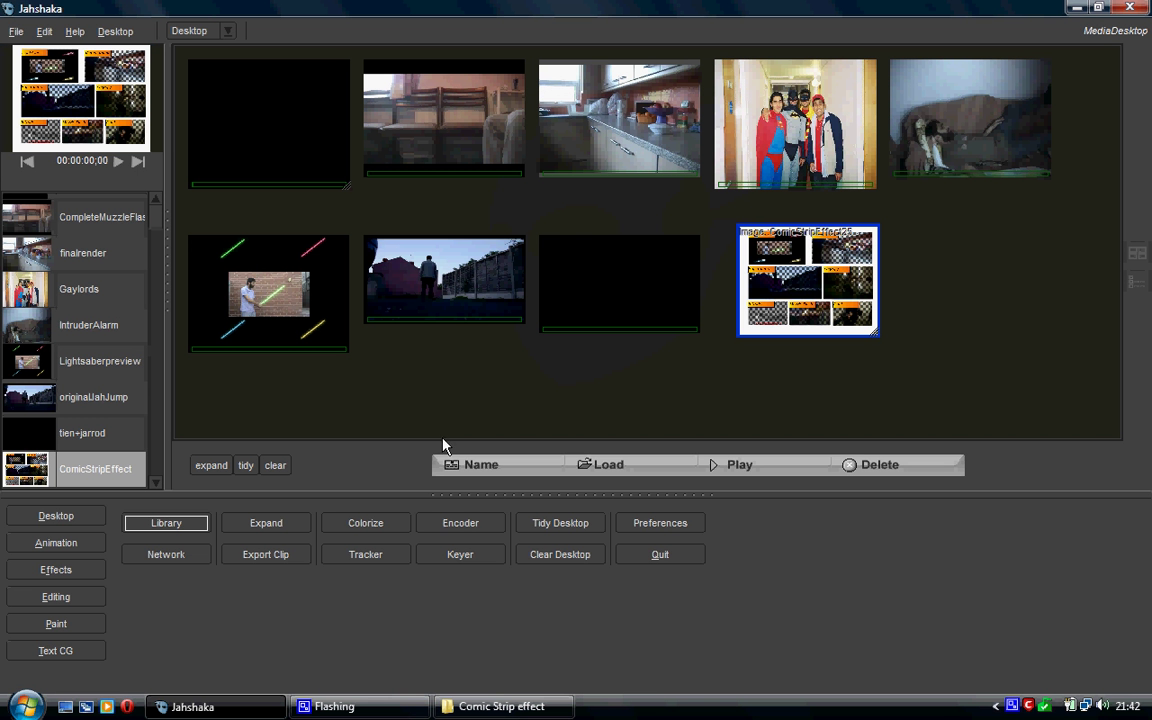
pyautogui.click(58, 545)
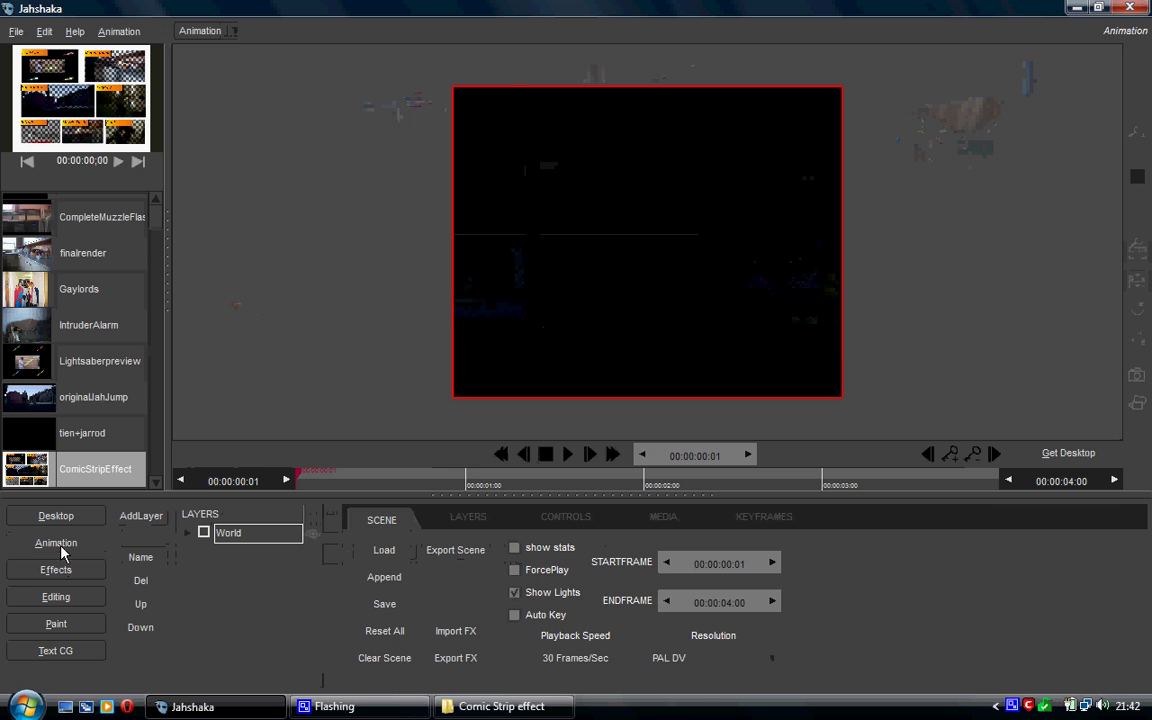
pyautogui.click(141, 516)
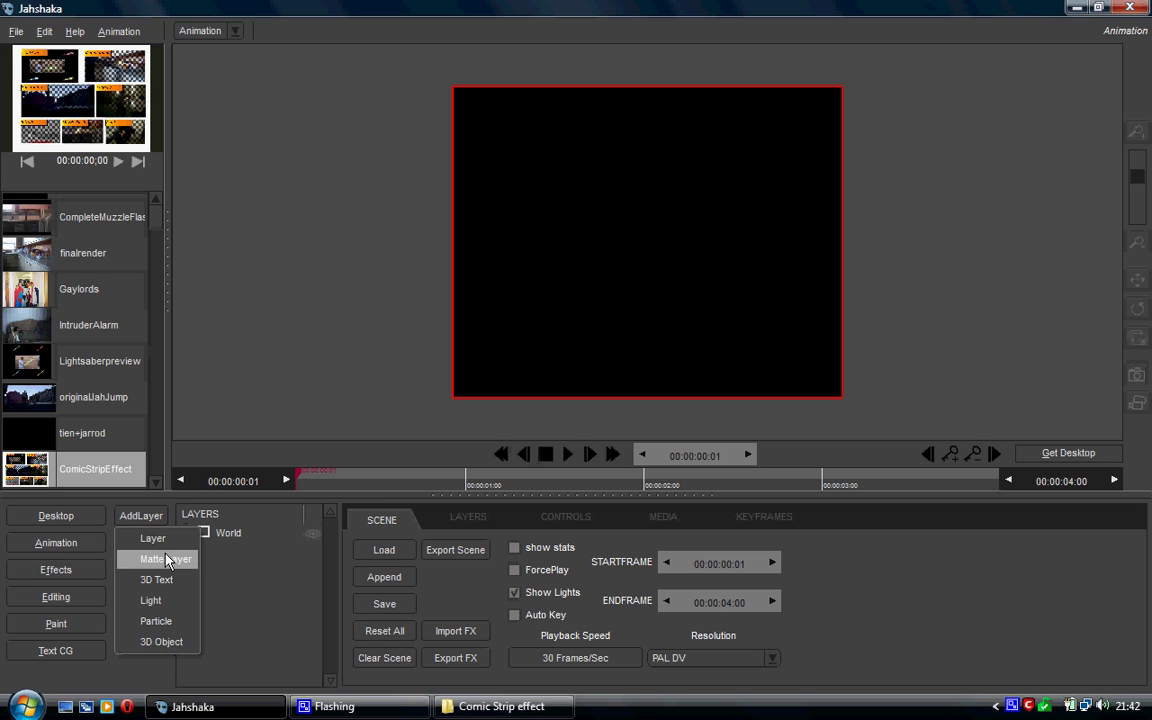
pyautogui.click(148, 498)
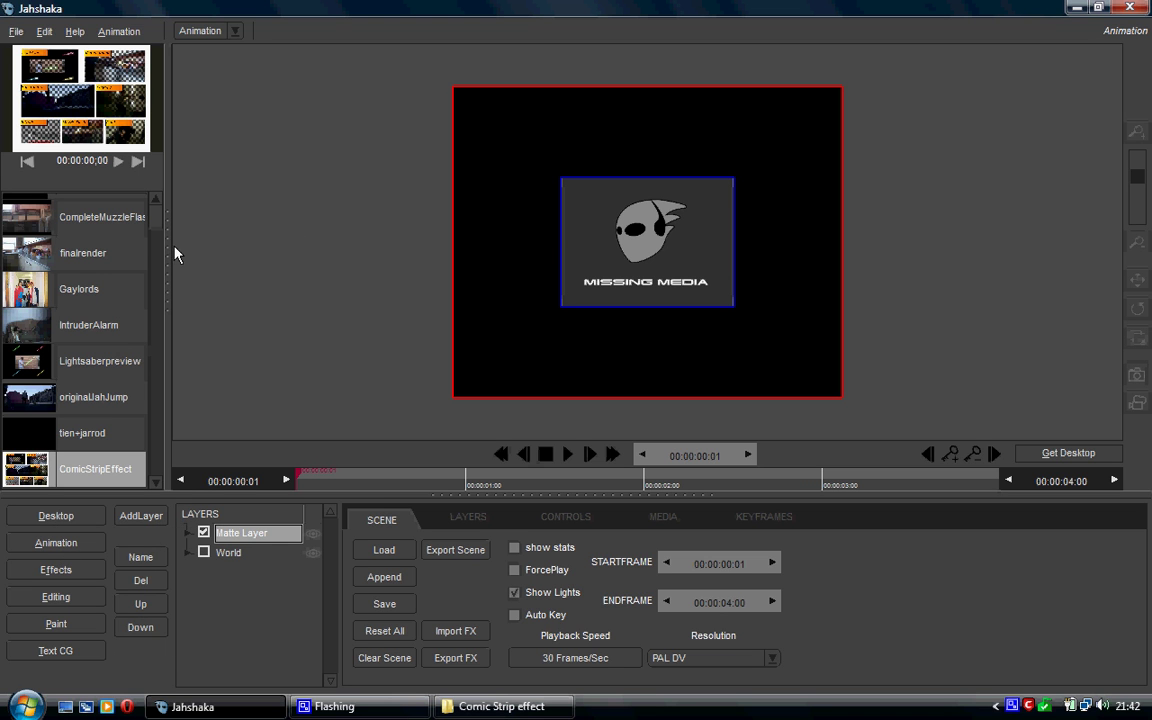
pyautogui.moveTo(100, 470); pyautogui.dragTo(650, 280)
pyautogui.moveTo(1140, 150); pyautogui.dragTo(1144, 215)
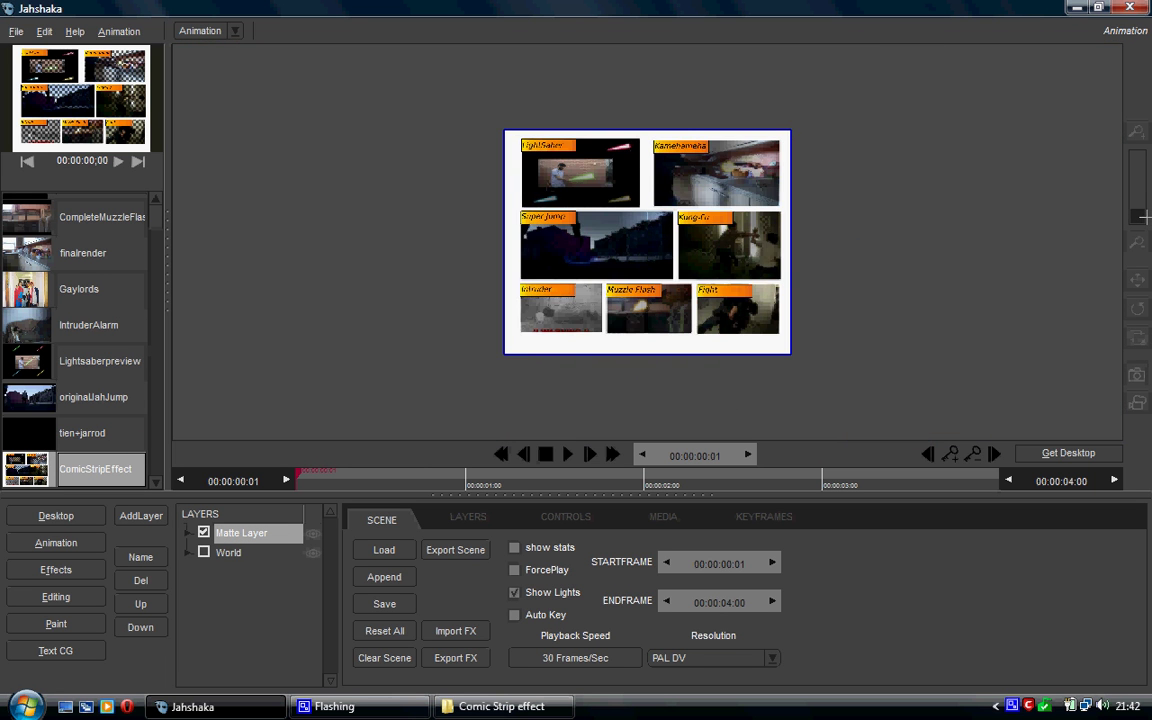
# Set the comic-page matte's transparency to 40
pyautogui.click(460, 516)
pyautogui.click(566, 520)
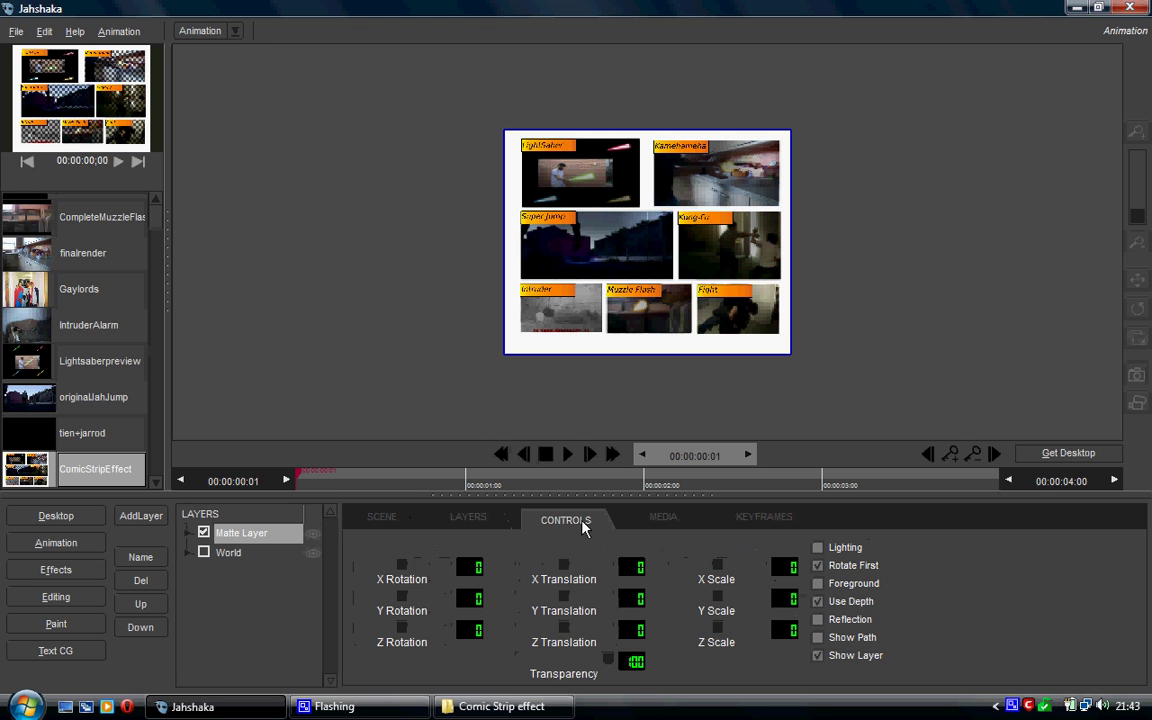
pyautogui.moveTo(563, 660)
pyautogui.mouseDown()
pyautogui.moveTo(575, 665)
pyautogui.moveTo(552, 663)
pyautogui.mouseUp()
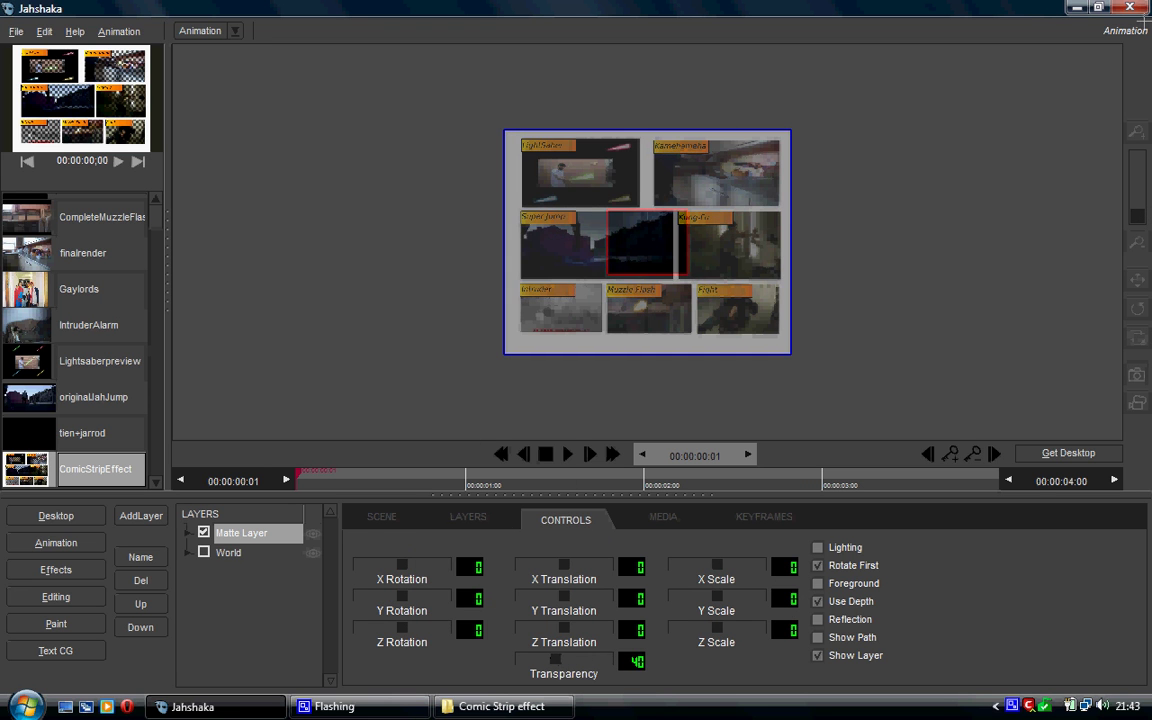
pyautogui.moveTo(1139, 185)
pyautogui.mouseDown()
pyautogui.moveTo(1139, 213)
pyautogui.moveTo(1135, 197)
pyautogui.mouseUp()
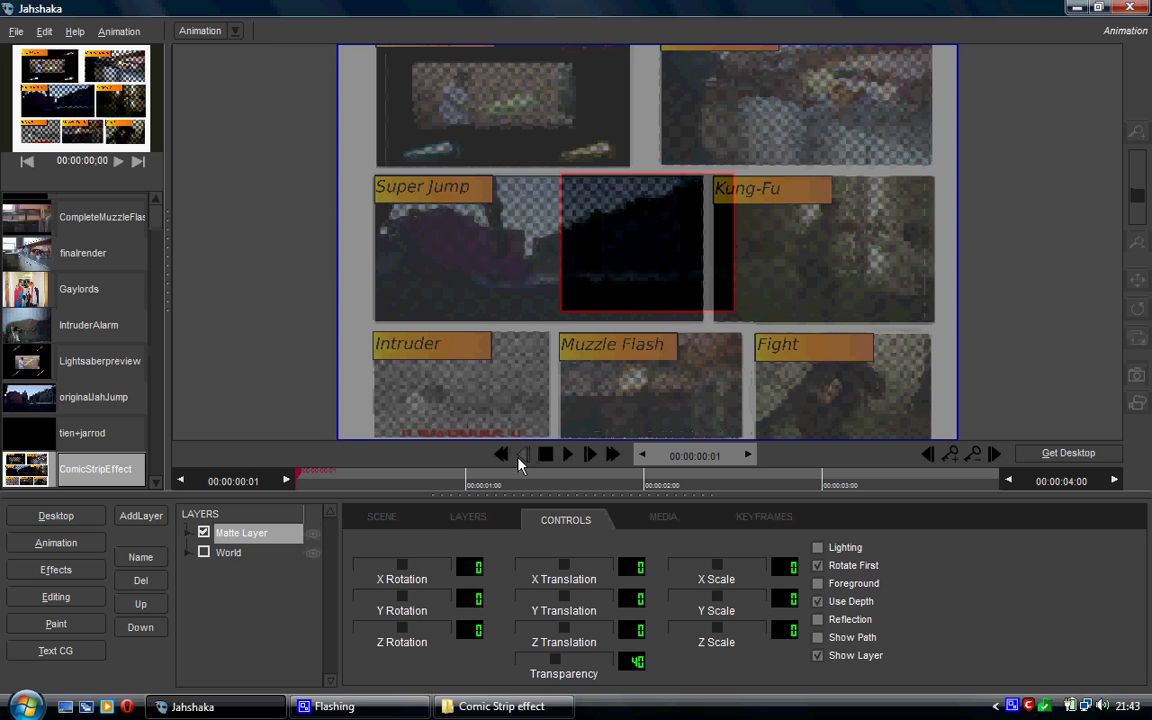
# Move the matte to X Translation -571 and Y Translation 34 so the Kung-Fu panel is in frame
pyautogui.click(466, 517)
pyautogui.click(566, 520)
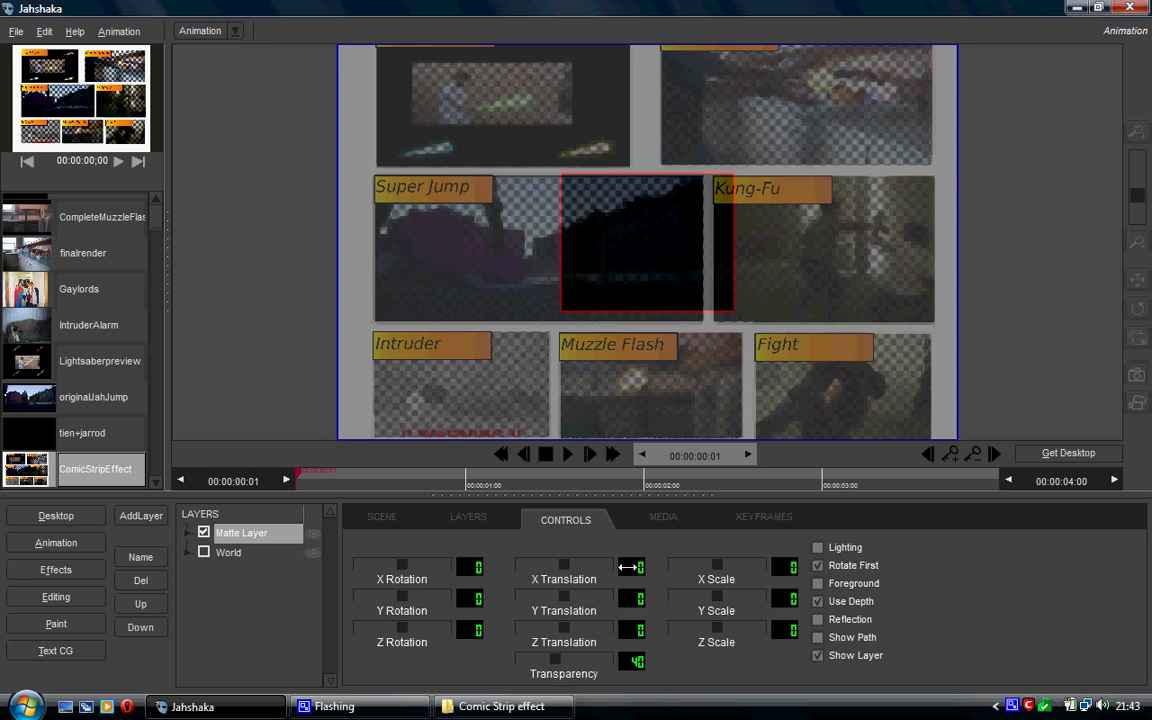
pyautogui.moveTo(630, 578); pyautogui.dragTo(3, 437)
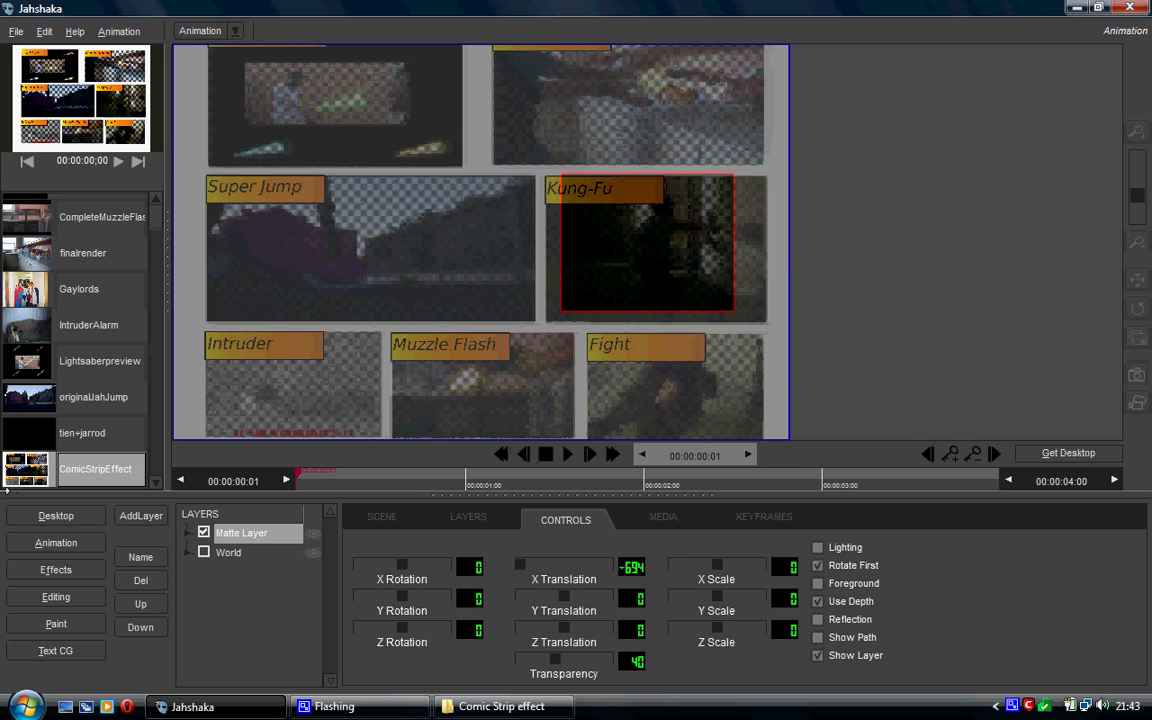
pyautogui.moveTo(622, 595); pyautogui.dragTo(786, 600)
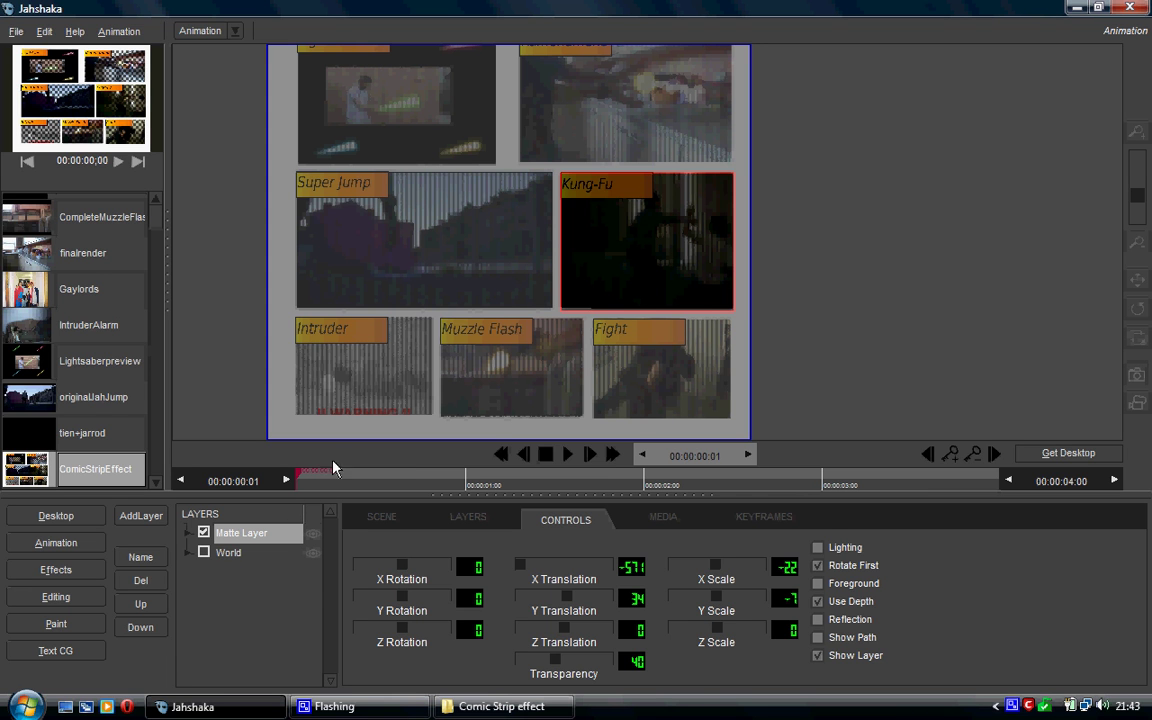
# Add a plain layer holding the tien+jarrod video
pyautogui.click(140, 516)
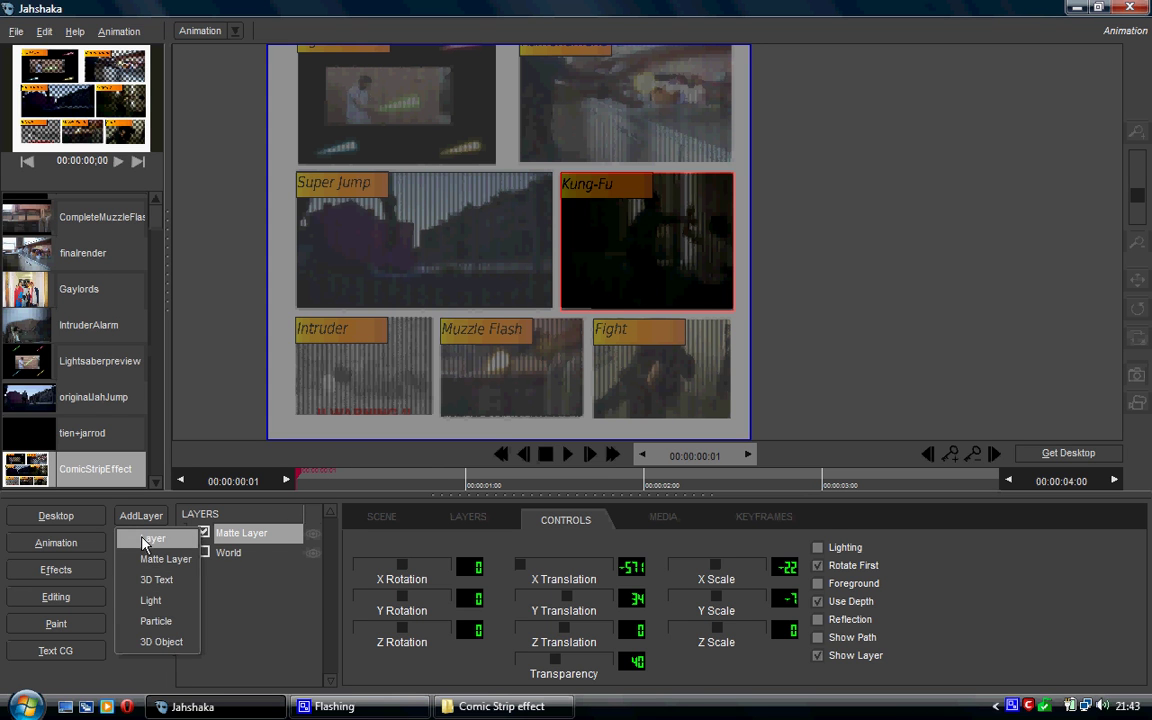
pyautogui.click(155, 535)
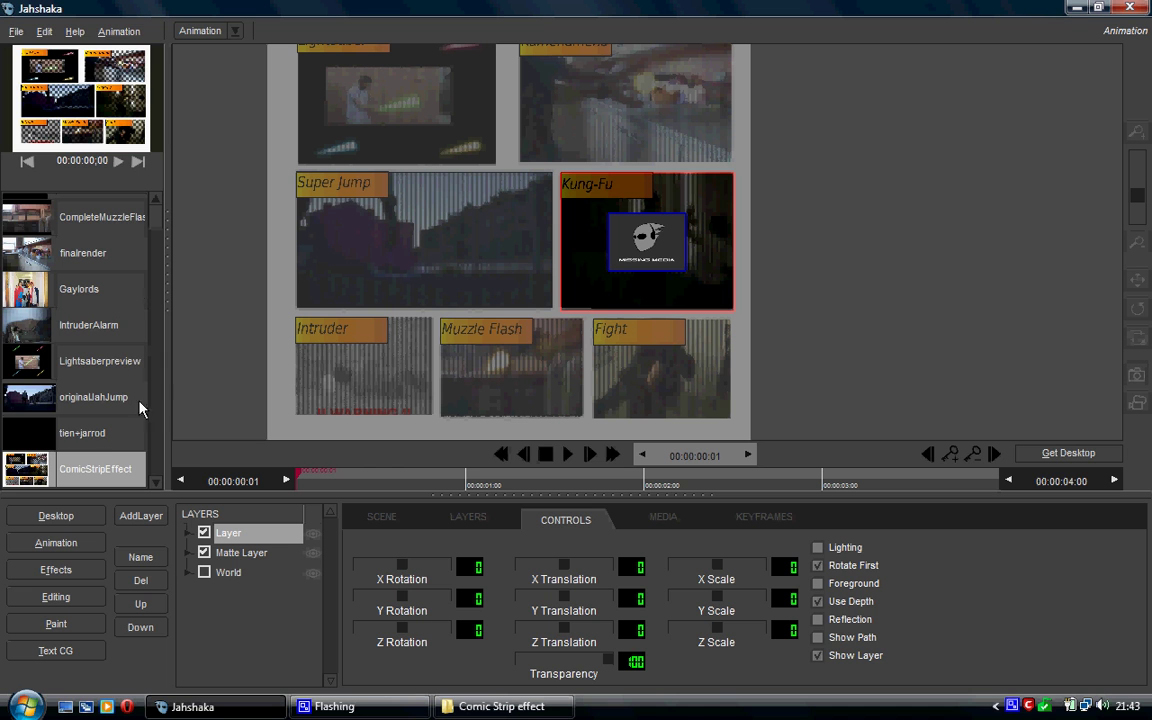
pyautogui.moveTo(104, 444); pyautogui.dragTo(636, 246)
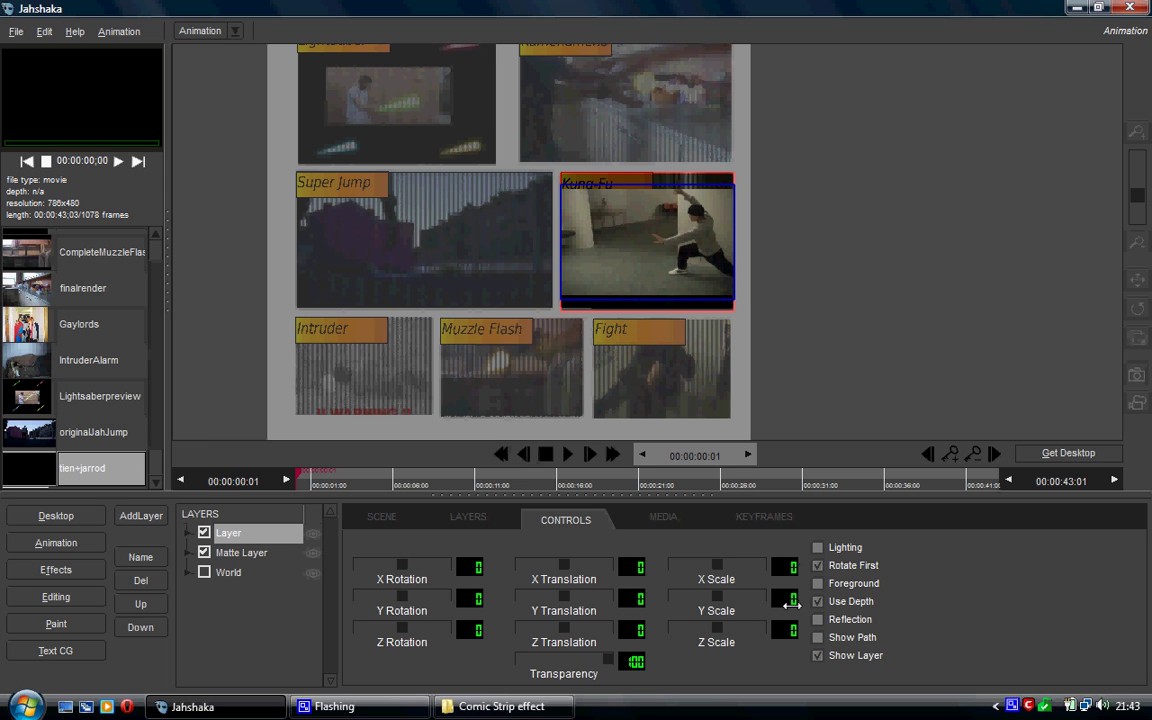
# Set the video layer to Y Scale 31 and Transparency 54, then scrub to check the frames
pyautogui.moveTo(790, 598); pyautogui.dragTo(819, 597)
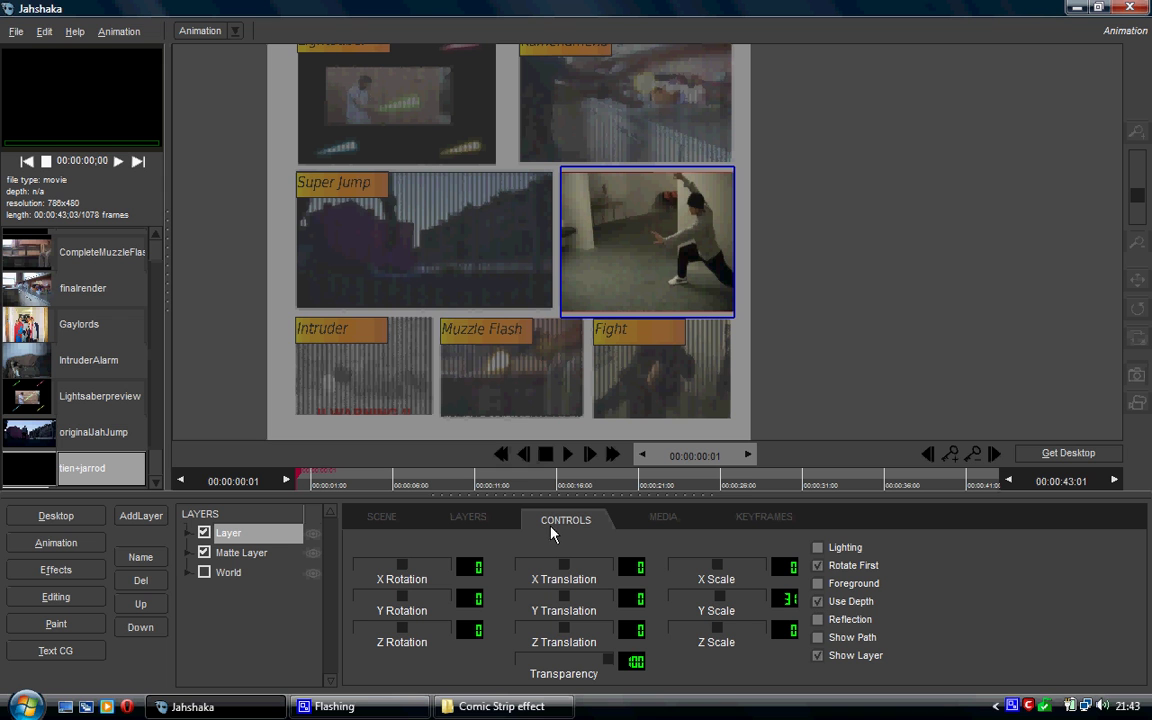
pyautogui.moveTo(608, 668); pyautogui.dragTo(567, 662)
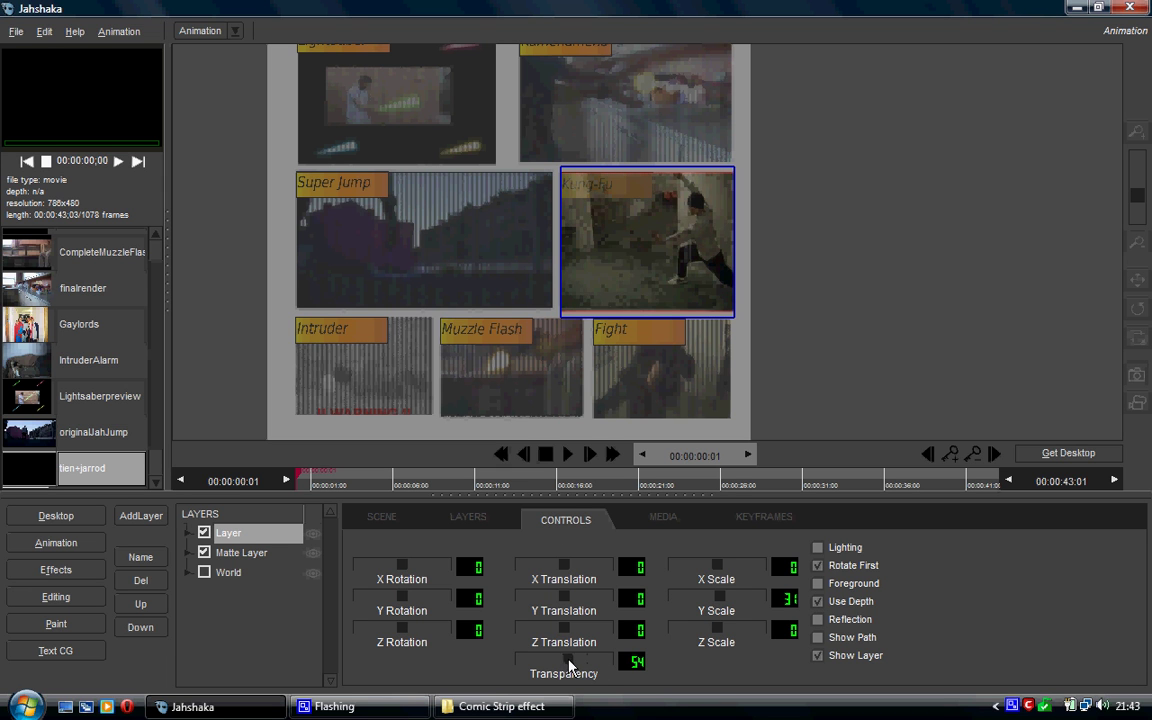
pyautogui.moveTo(305, 480); pyautogui.dragTo(313, 476)
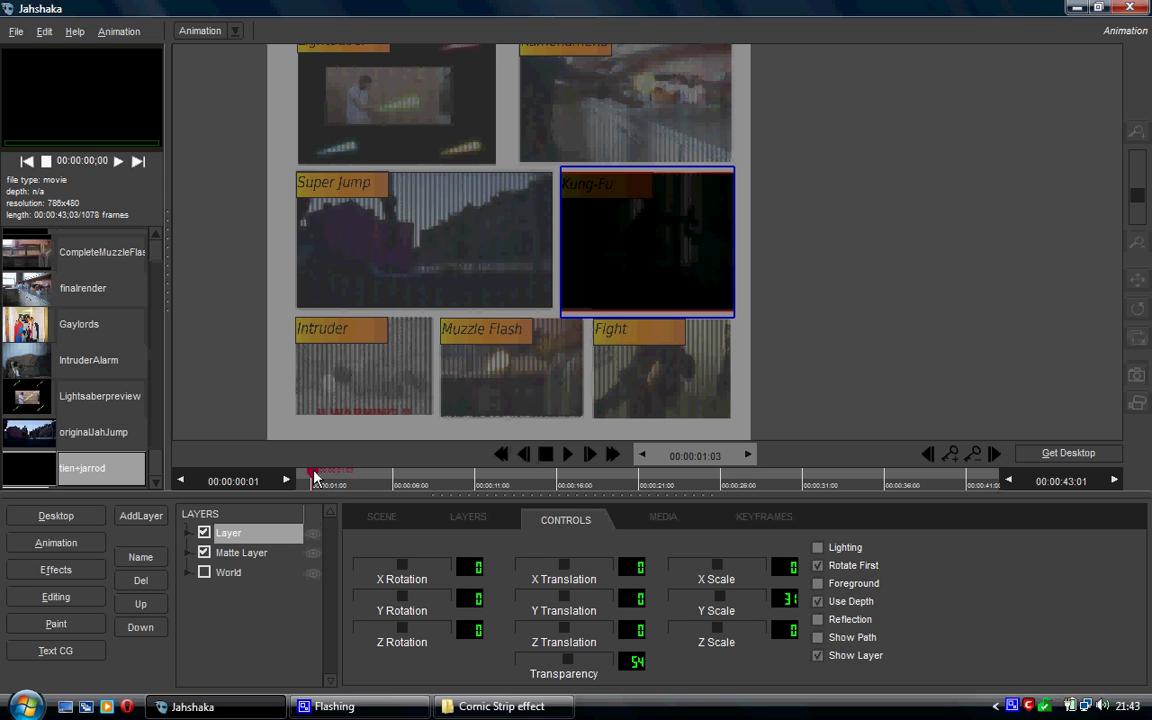
pyautogui.moveTo(313, 476); pyautogui.dragTo(377, 473)
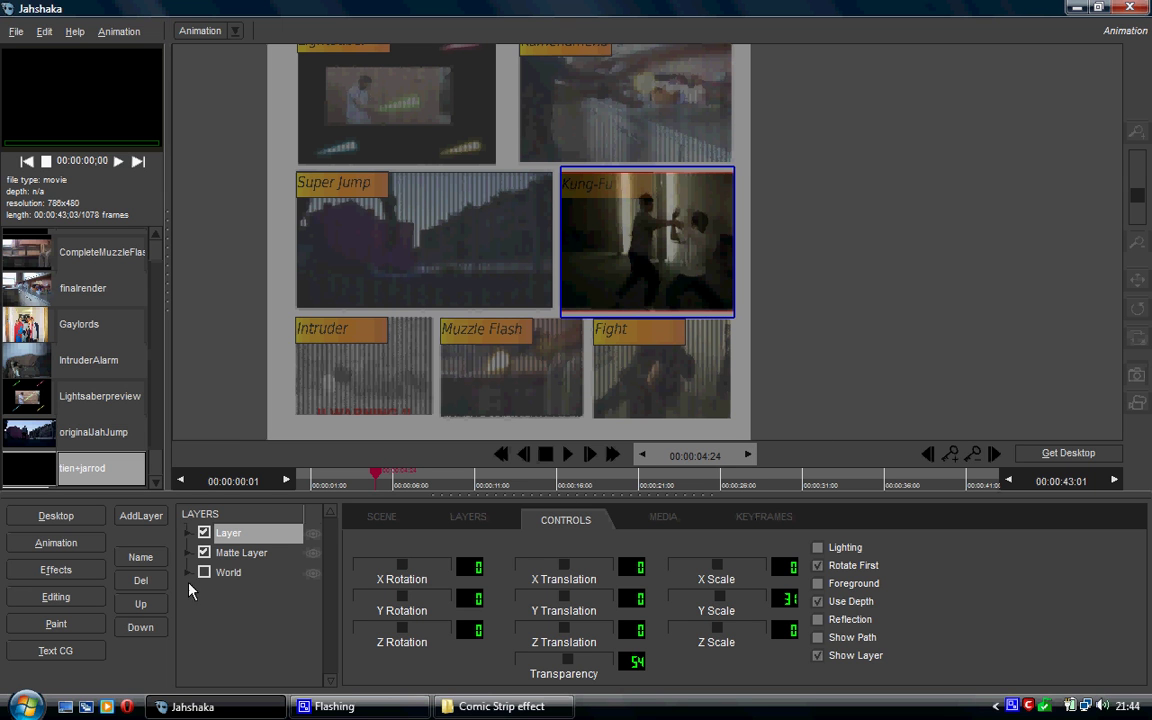
# Scrub forward and briefly fade the video layer out, then back to full opacity
pyautogui.click(380, 481)
pyautogui.moveTo(380, 481); pyautogui.dragTo(399, 482)
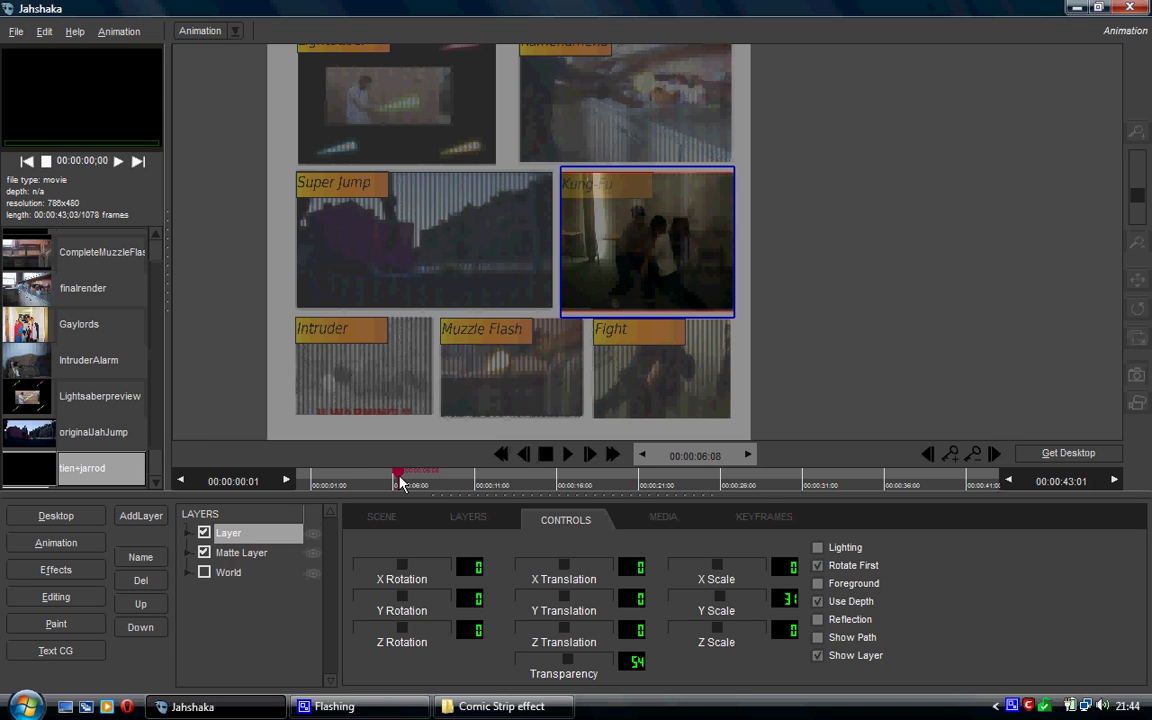
pyautogui.moveTo(578, 664); pyautogui.dragTo(530, 663)
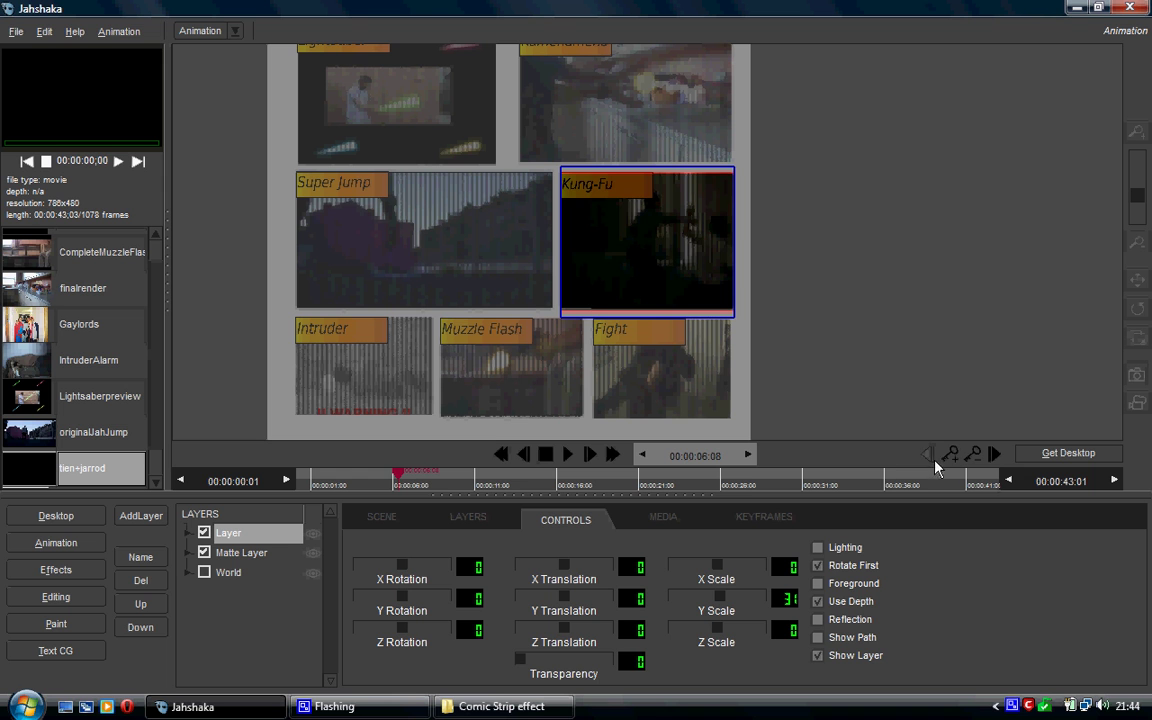
pyautogui.moveTo(578, 660); pyautogui.dragTo(663, 663)
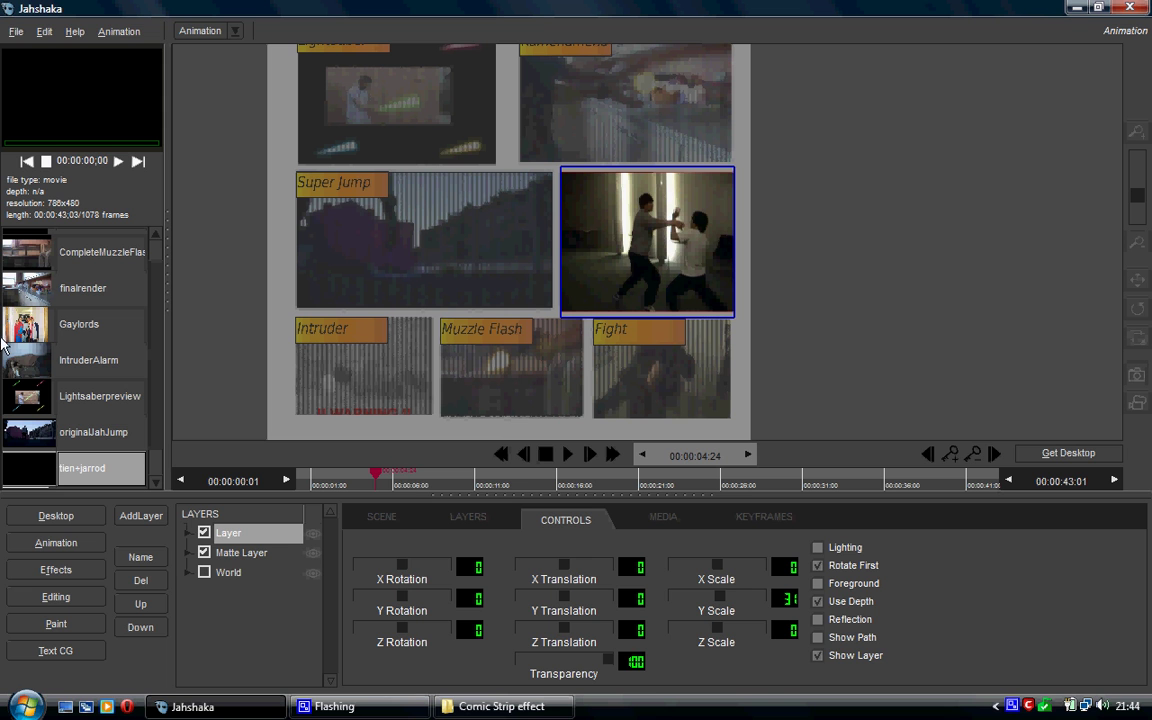
# Select the comic-page matte and hide it, then make it fully visible again
pyautogui.click(242, 557)
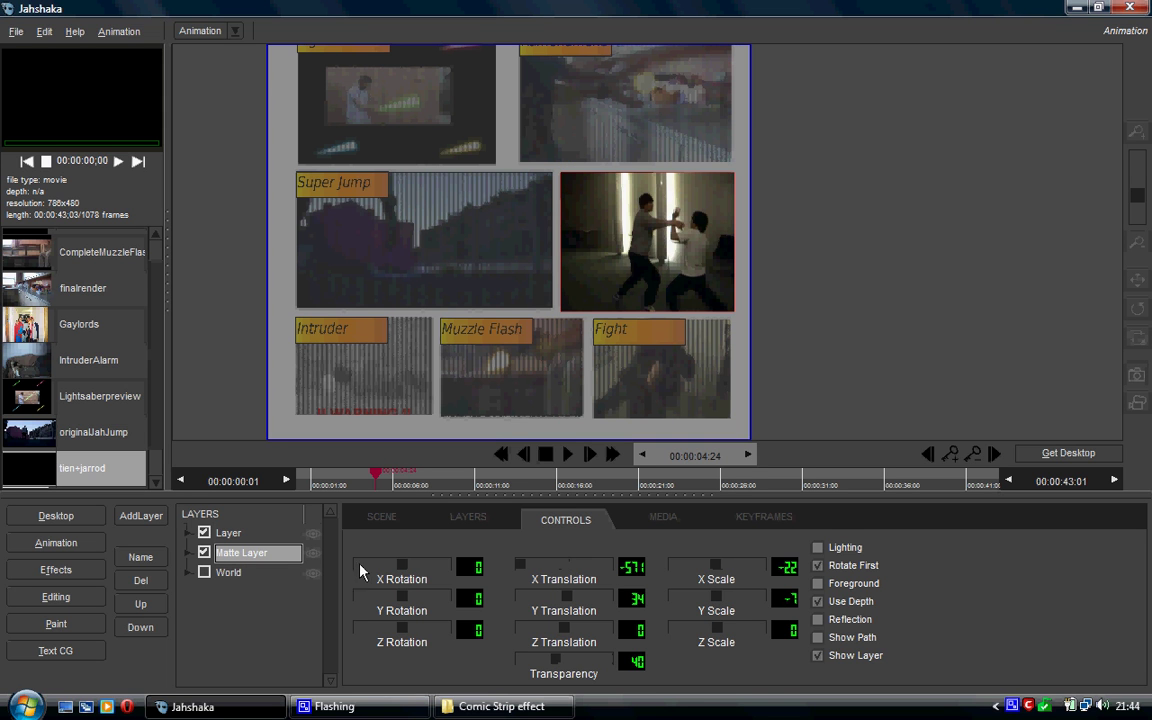
pyautogui.moveTo(560, 665); pyautogui.dragTo(511, 645)
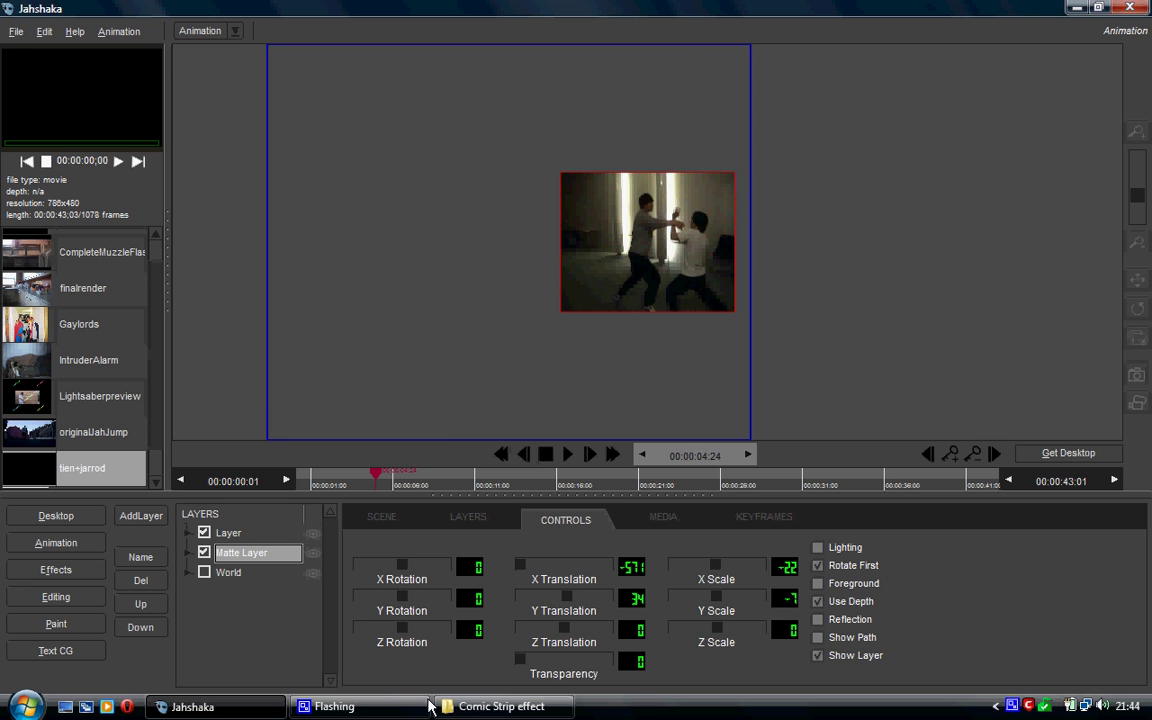
pyautogui.moveTo(525, 668); pyautogui.dragTo(751, 517)
# Return to the first frame and set the matte's transparency to 100
pyautogui.moveTo(372, 478); pyautogui.dragTo(347, 482)
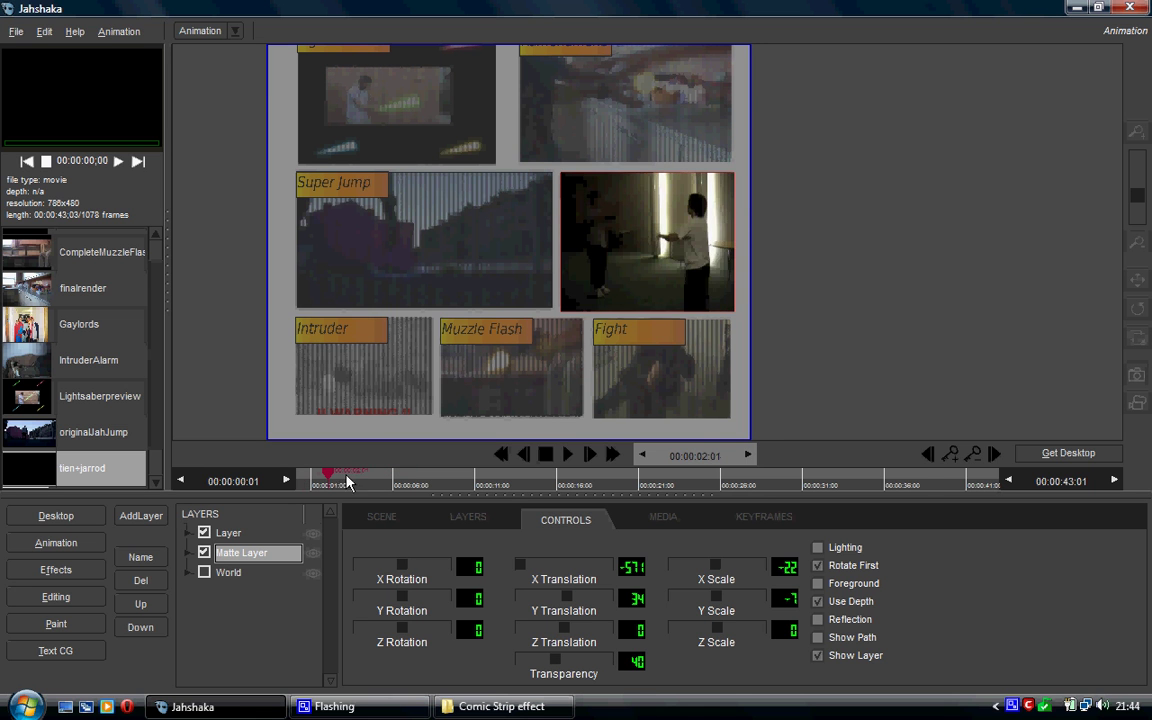
pyautogui.click(927, 456)
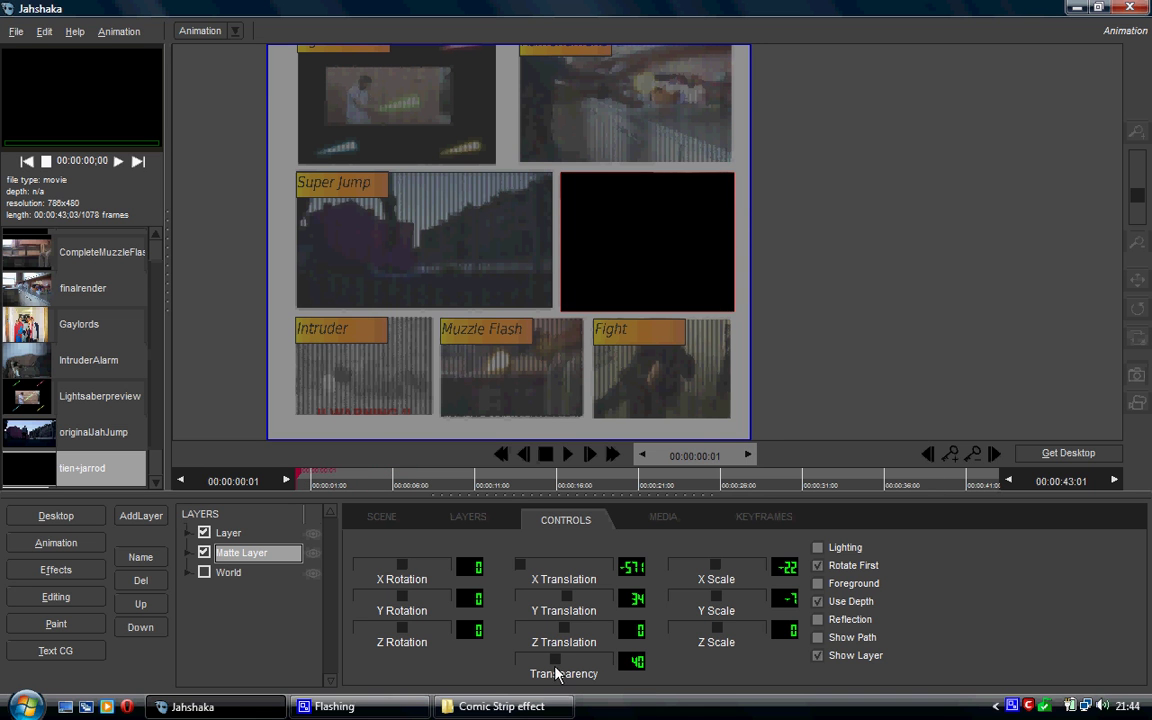
pyautogui.moveTo(555, 658); pyautogui.dragTo(662, 648)
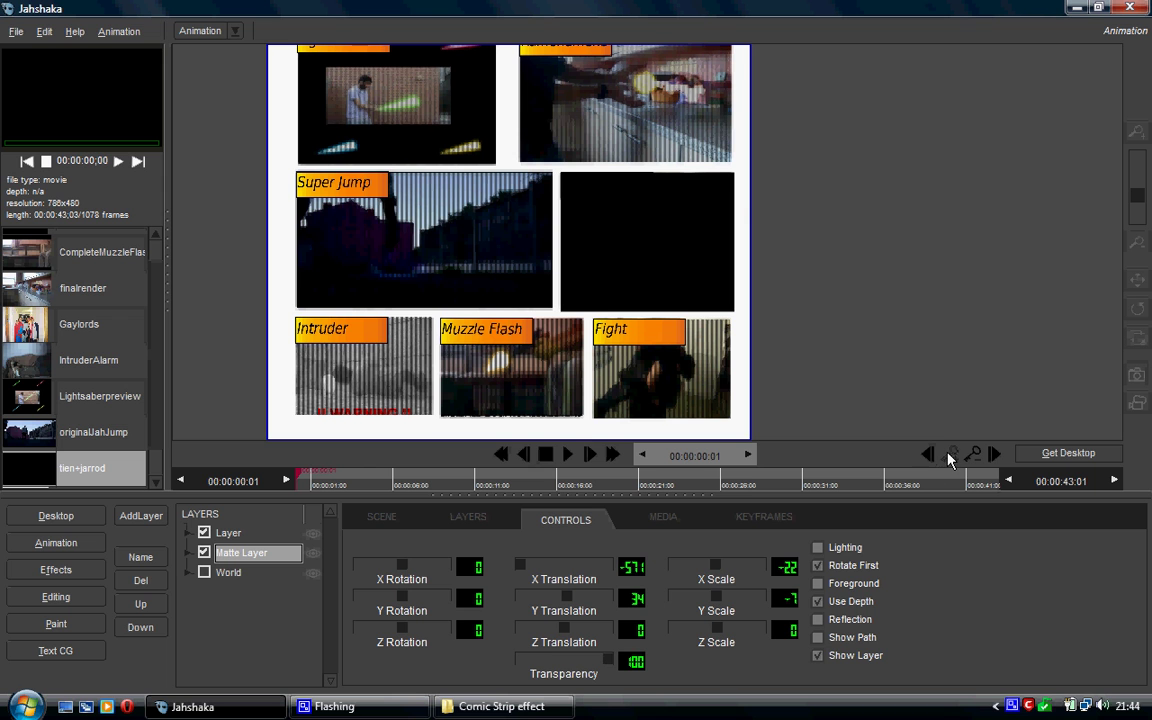
pyautogui.click(247, 572)
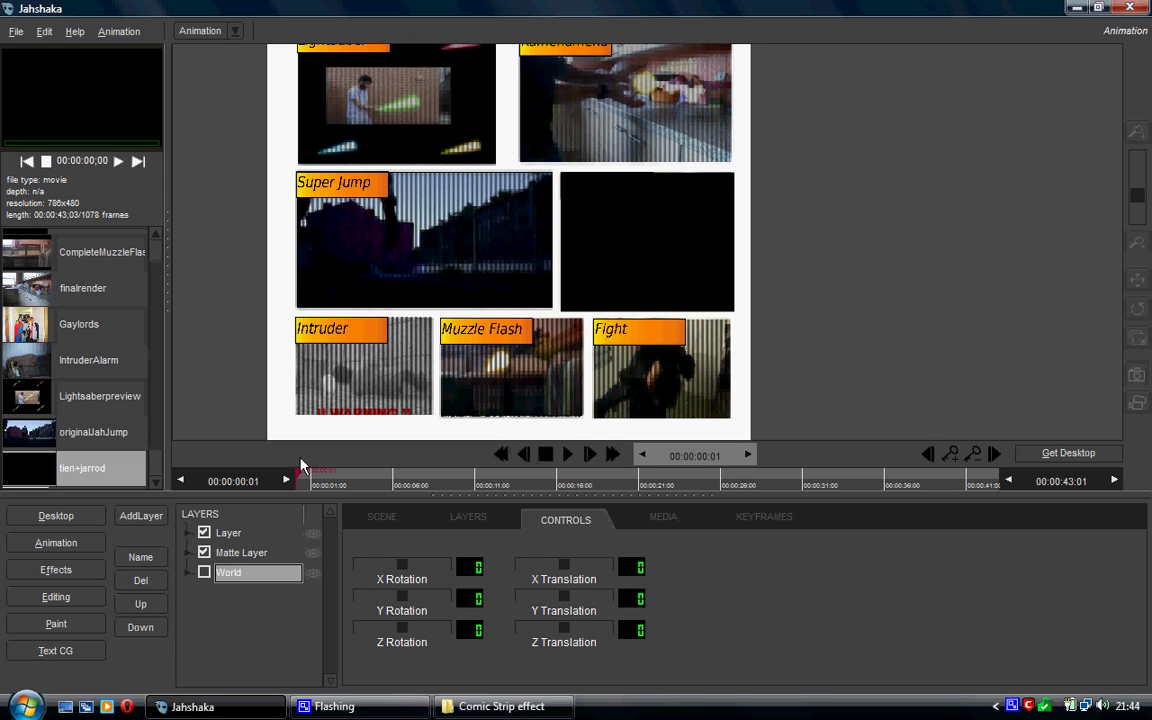
# Review the video layer's keyframes at 6:08 and 4:24 against the World transform
pyautogui.click(226, 533)
pyautogui.click(996, 456)
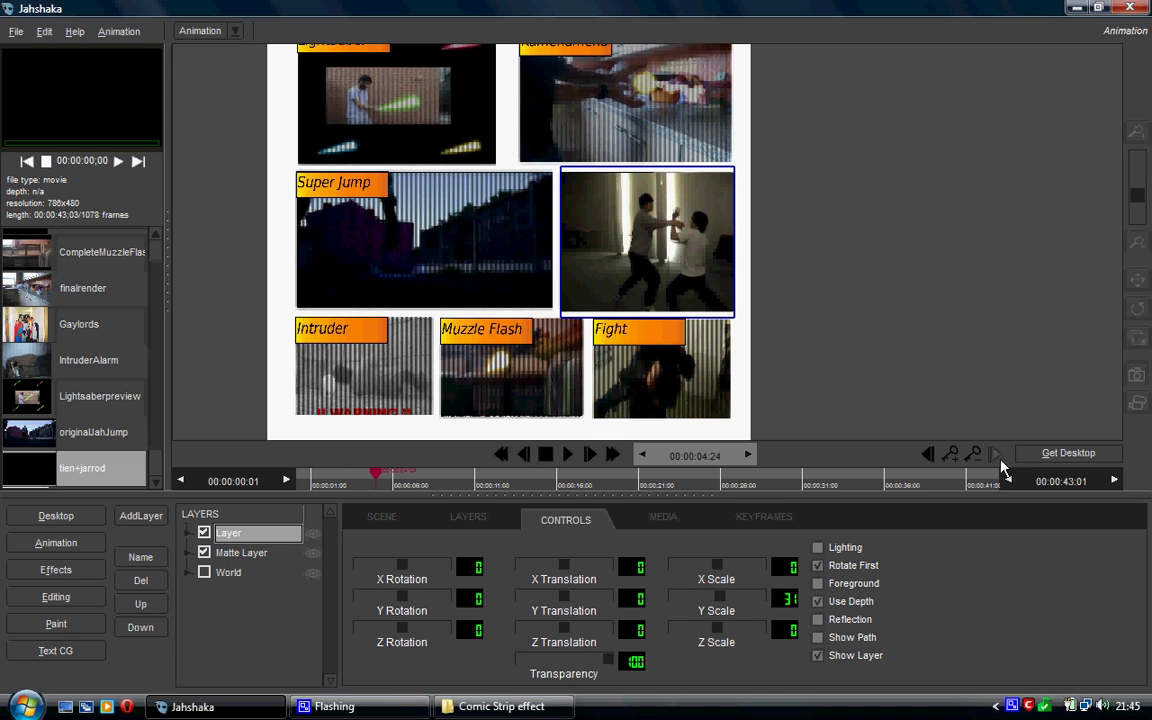
pyautogui.click(997, 456)
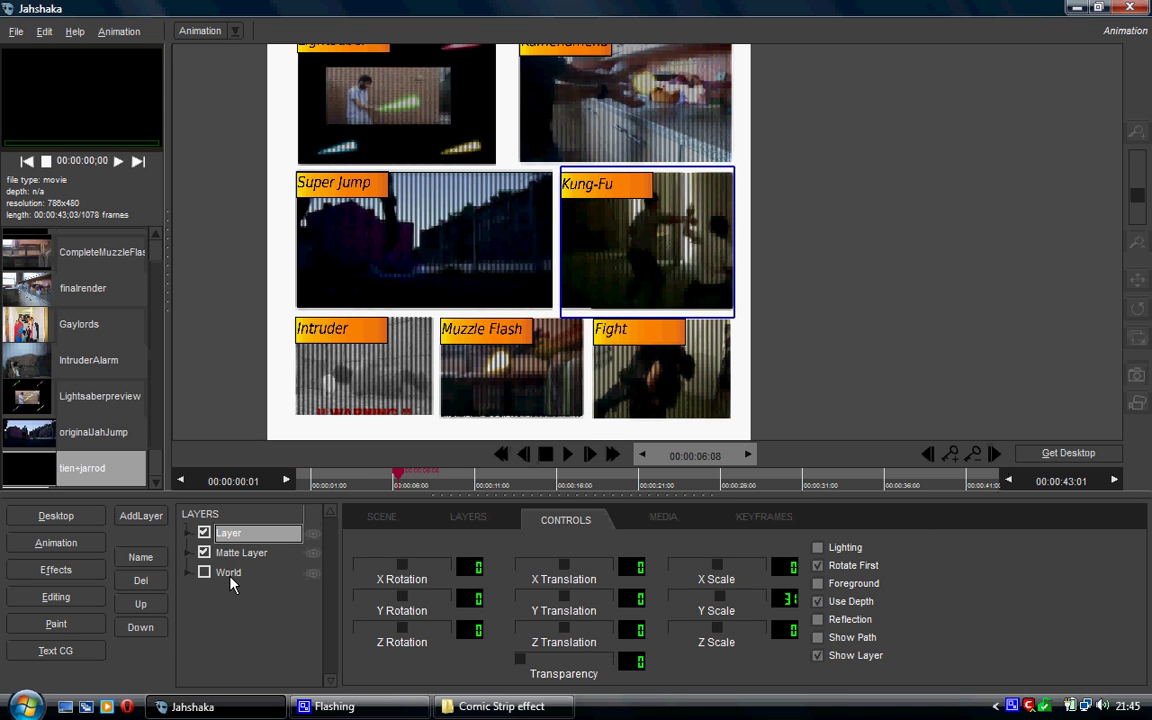
pyautogui.click(240, 580)
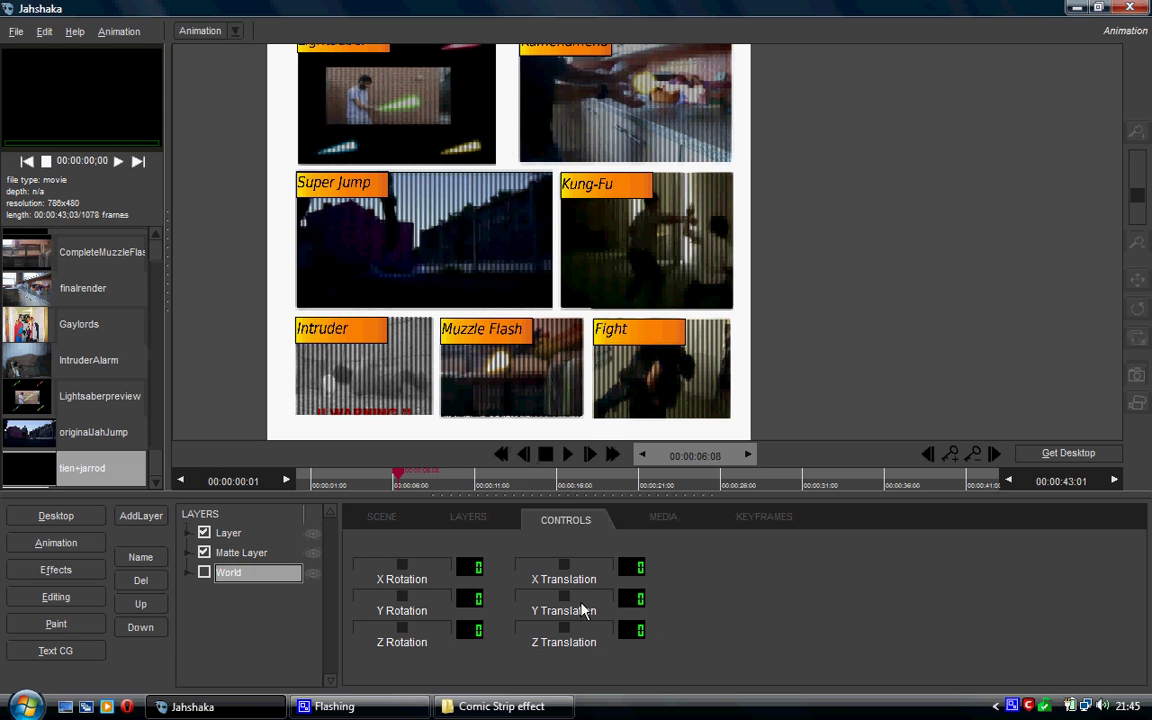
pyautogui.click(229, 533)
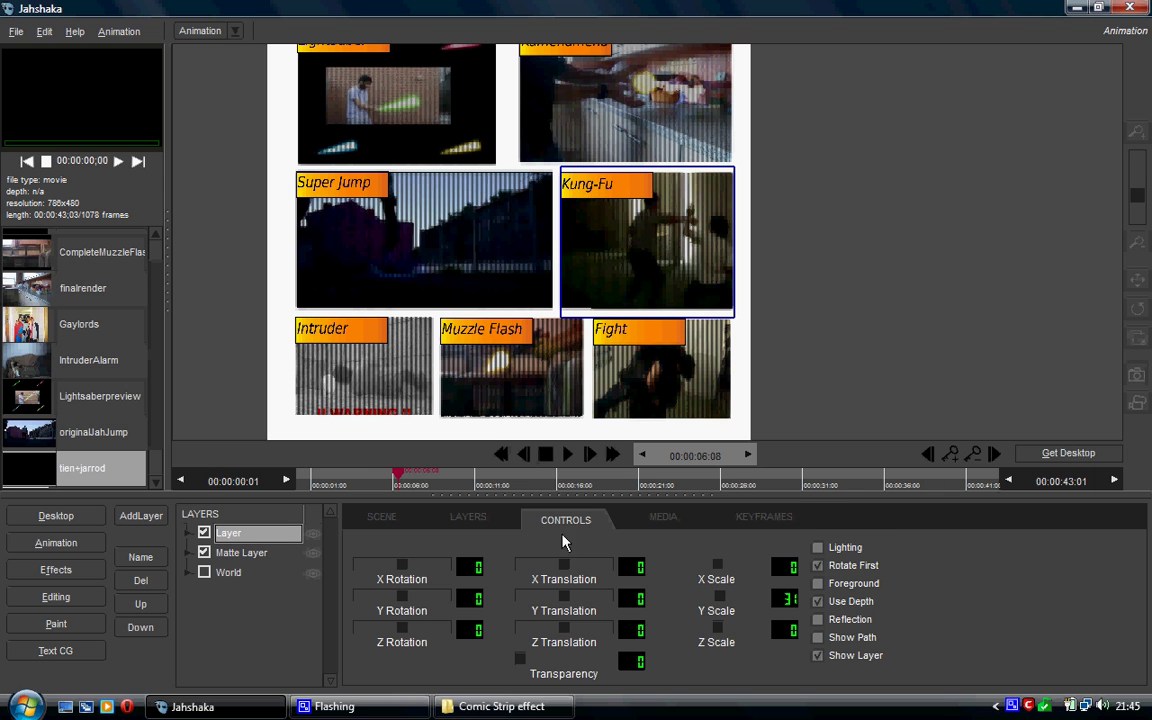
pyautogui.click(930, 455)
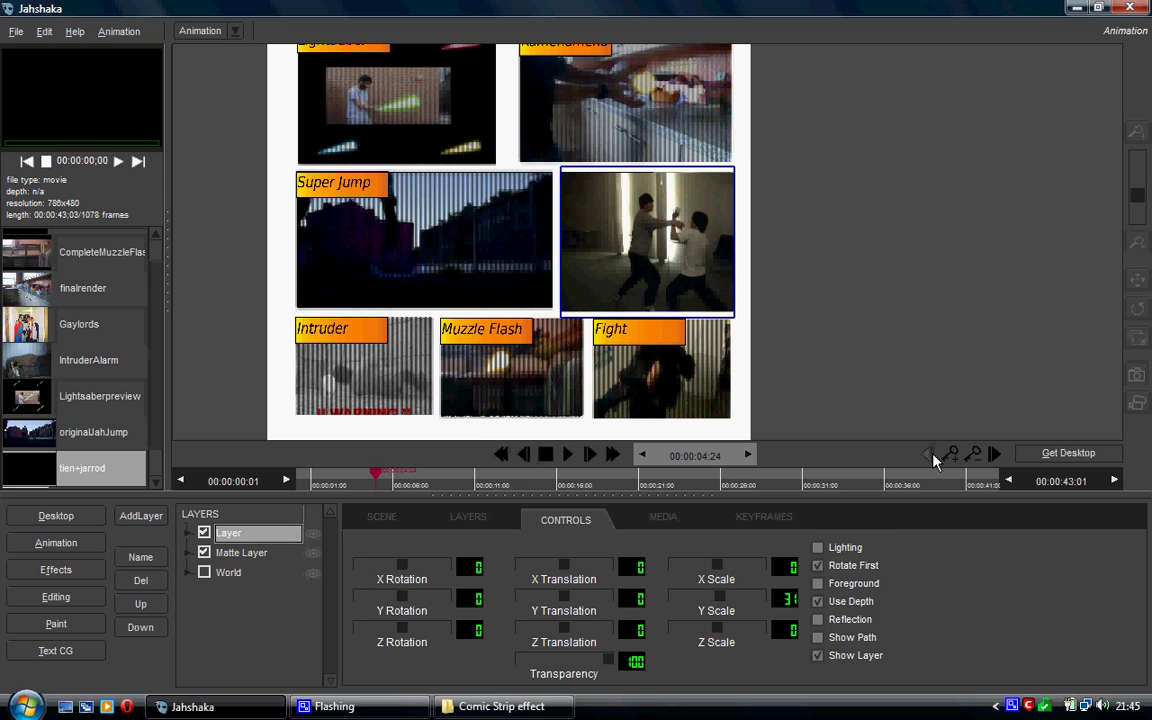
pyautogui.click(245, 574)
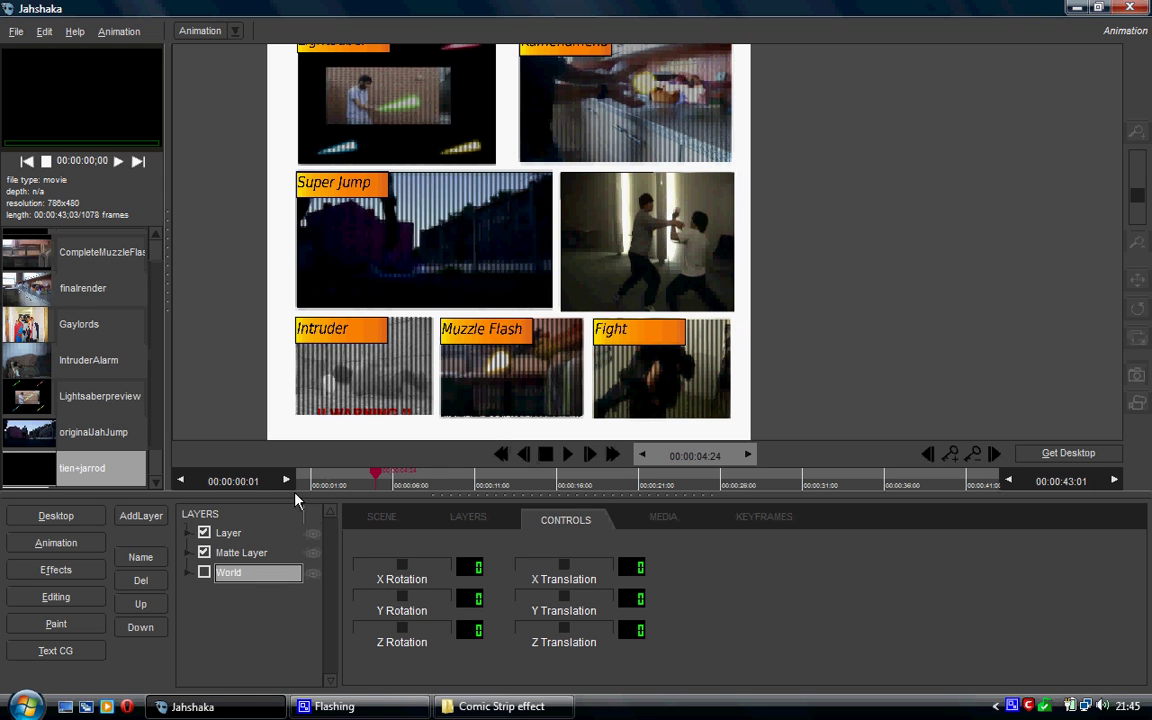
pyautogui.click(246, 533)
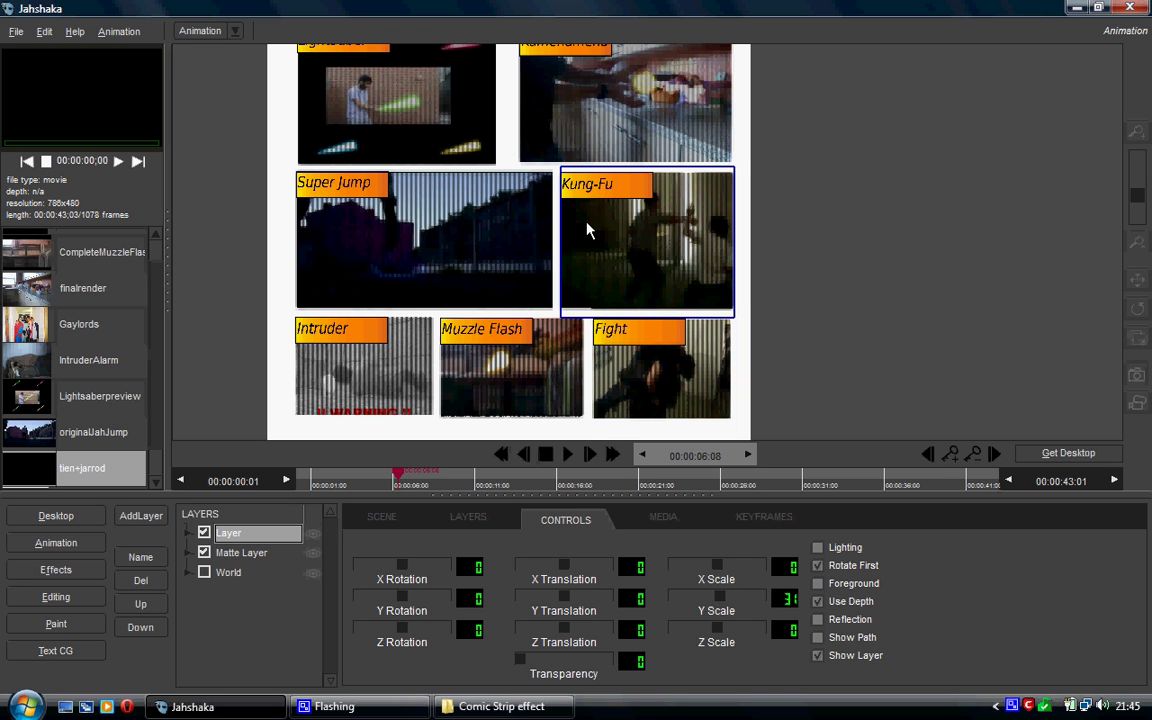
# Push the World back and dim the comic-page matte to 34 transparency
pyautogui.click(283, 576)
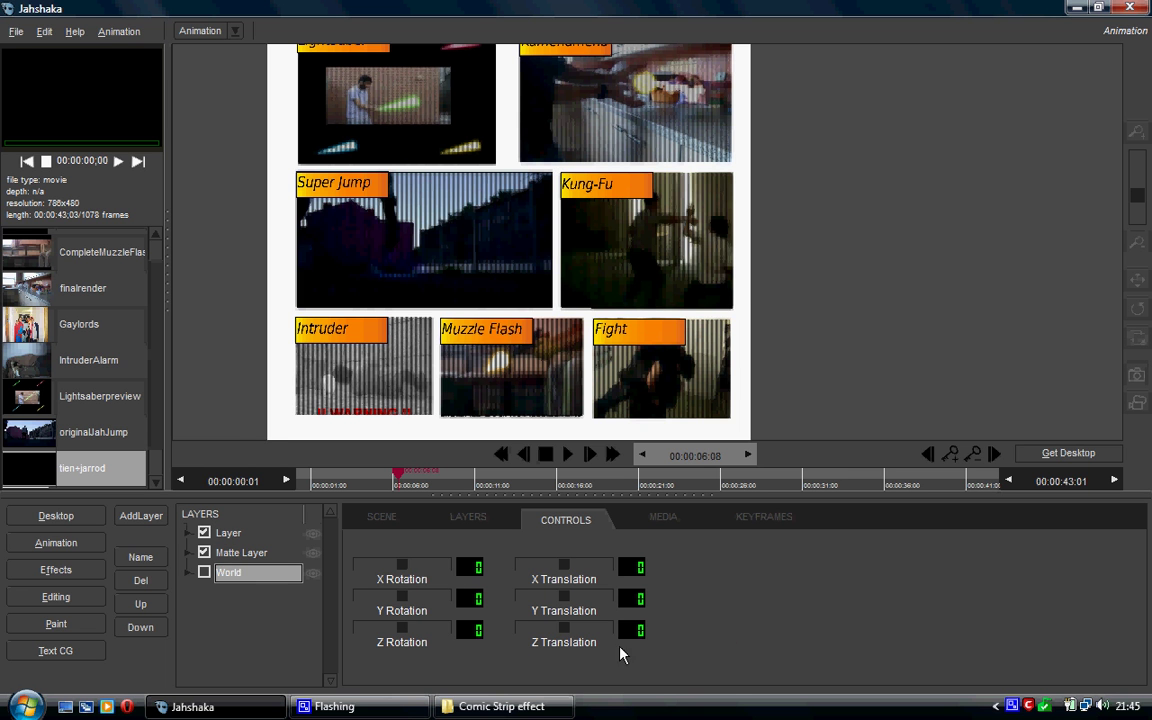
pyautogui.moveTo(564, 627); pyautogui.dragTo(344, 623)
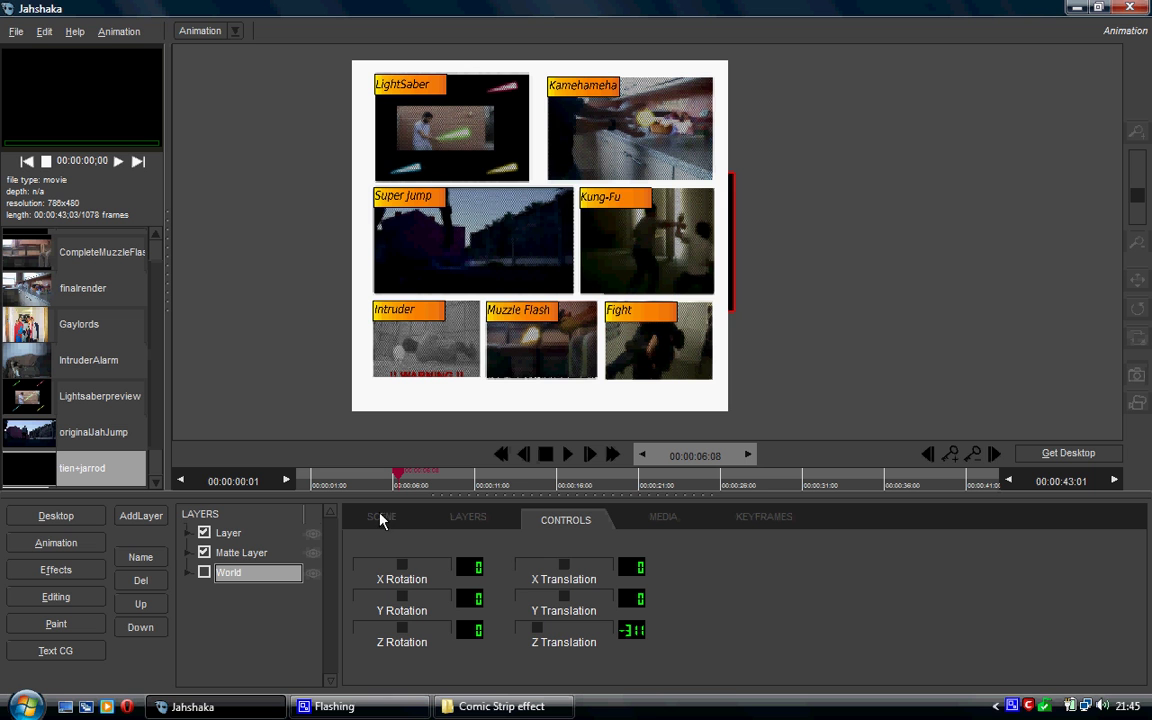
pyautogui.click(245, 552)
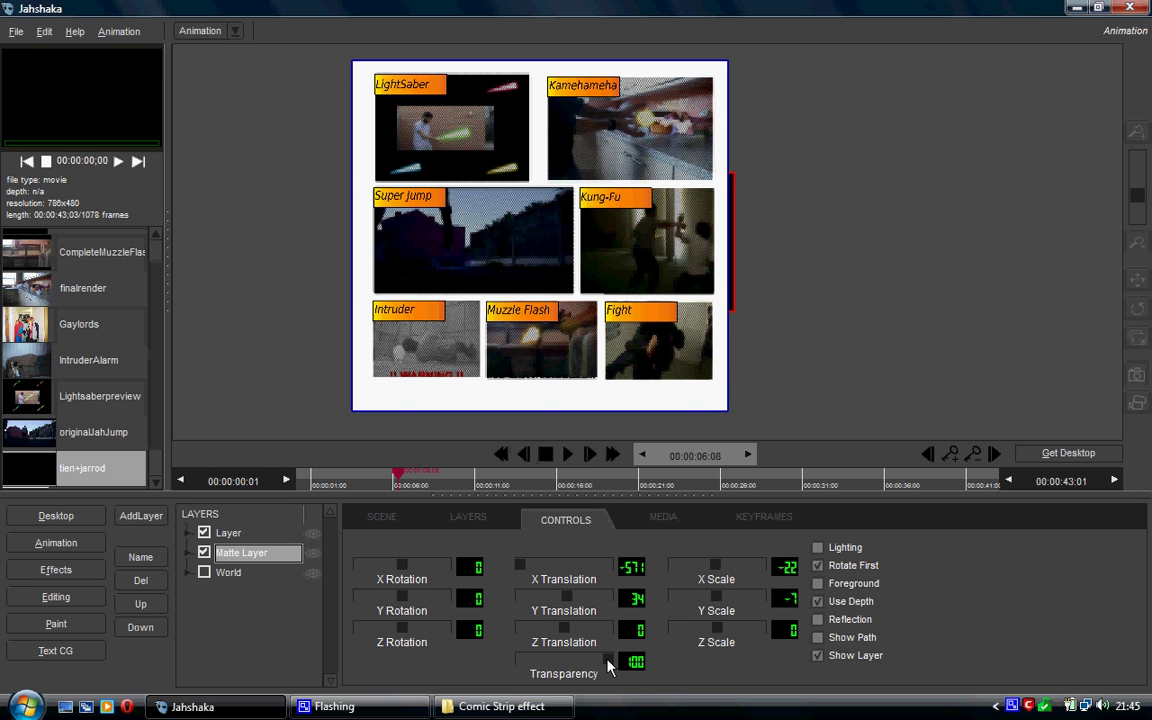
pyautogui.moveTo(608, 661); pyautogui.dragTo(550, 662)
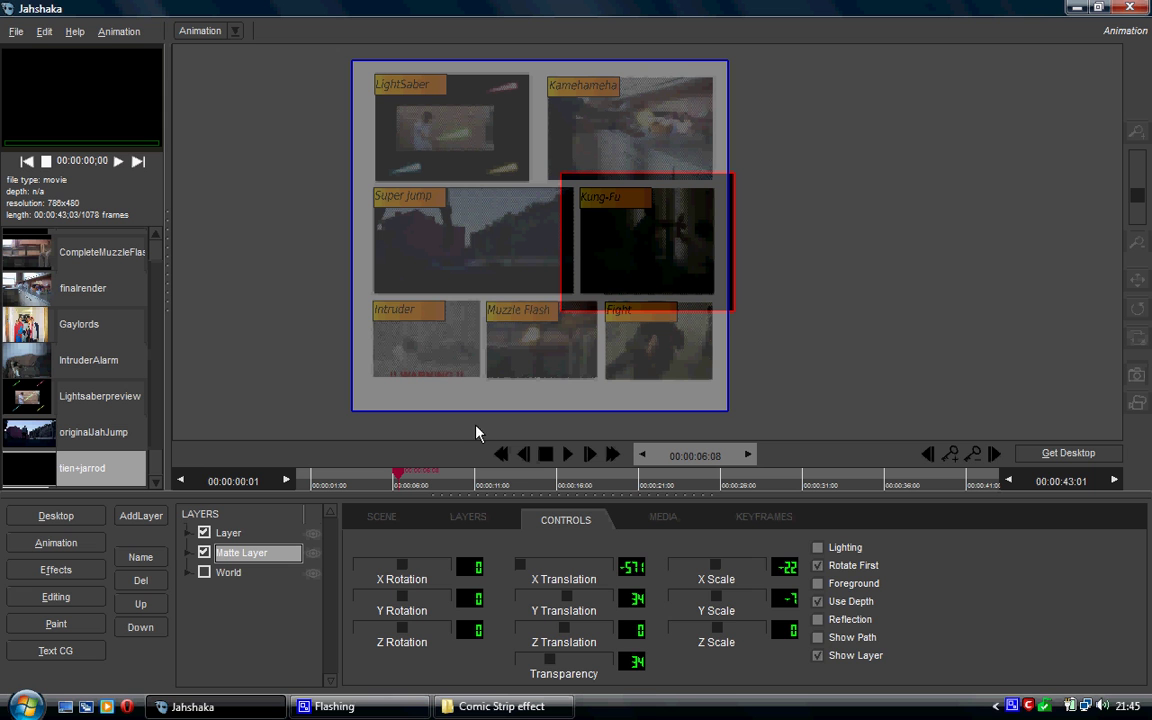
# Move the World to Z -922 and X 253, rotating it -19/-28/-6 to tilt the page
pyautogui.click(245, 572)
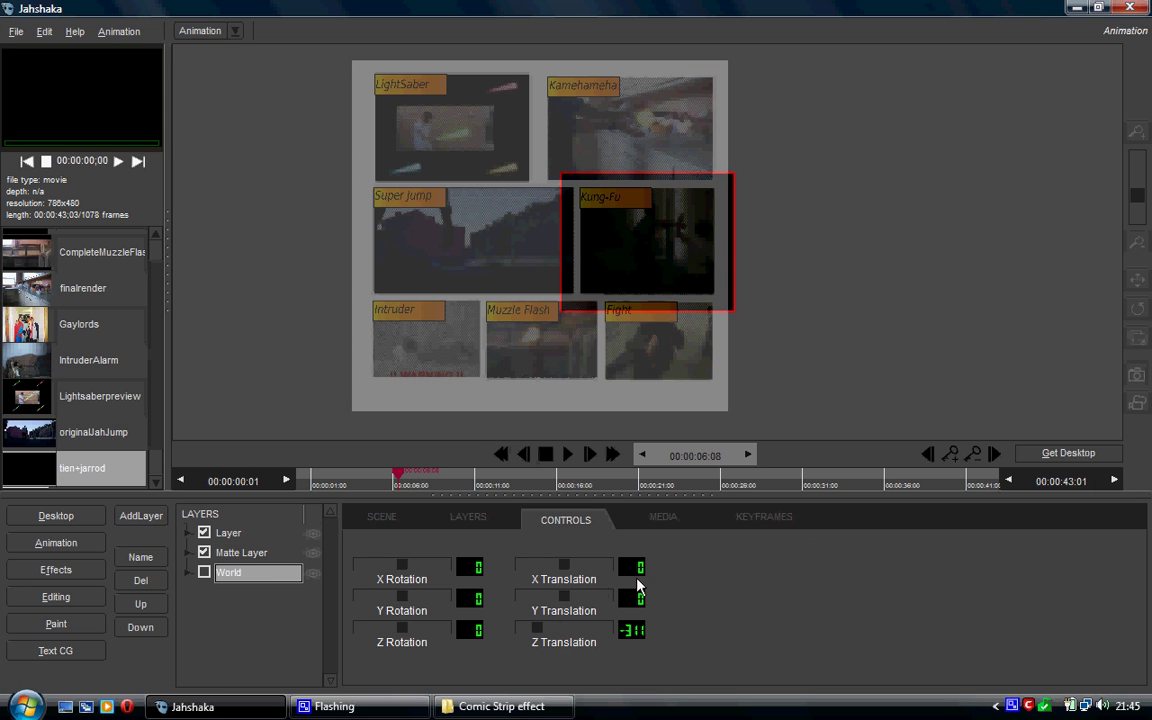
pyautogui.moveTo(625, 628); pyautogui.dragTo(501, 630)
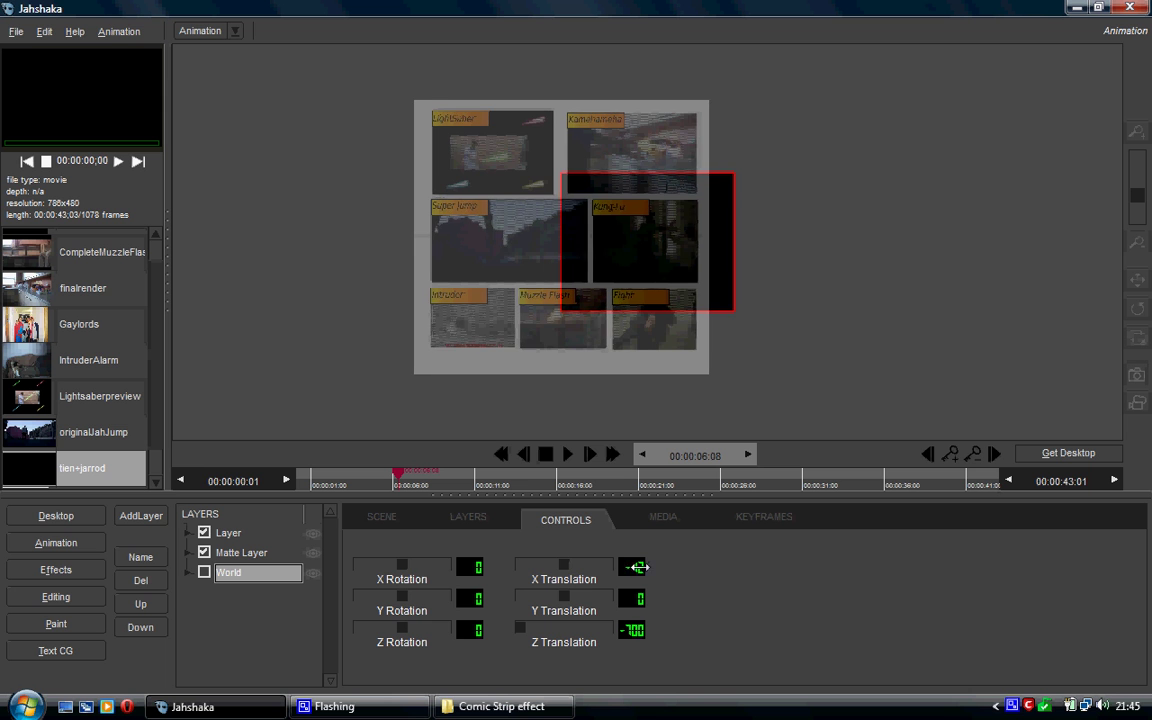
pyautogui.moveTo(632, 567); pyautogui.dragTo(838, 567)
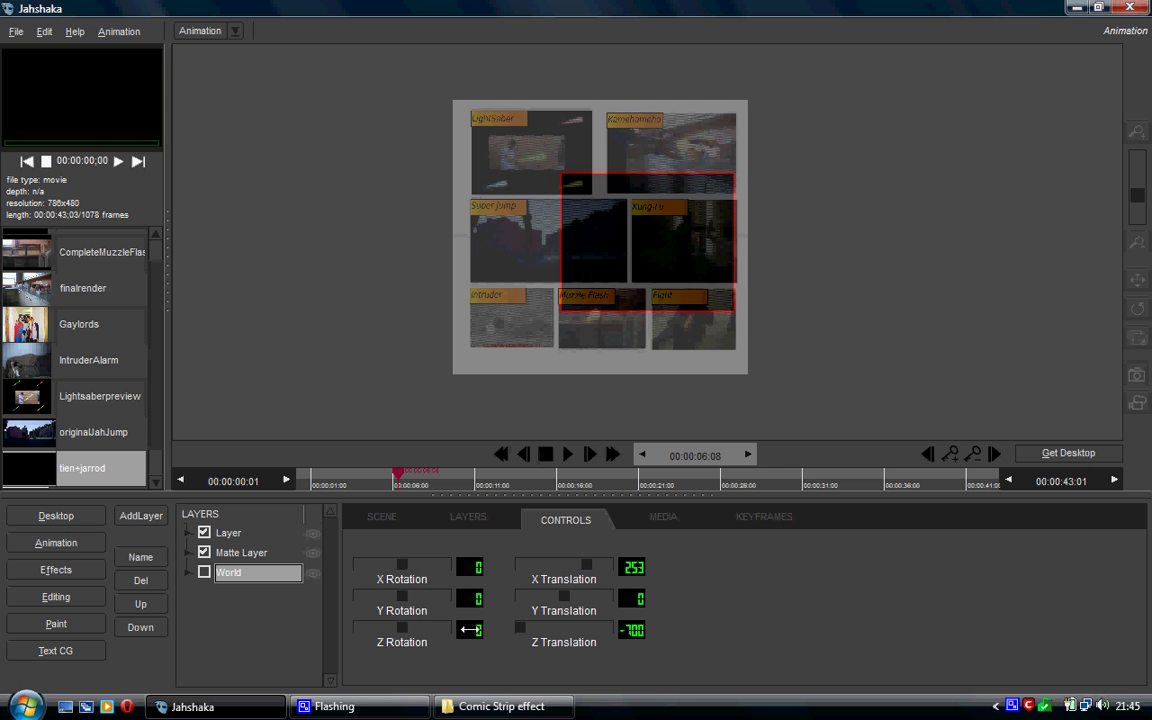
pyautogui.moveTo(461, 630); pyautogui.dragTo(450, 601)
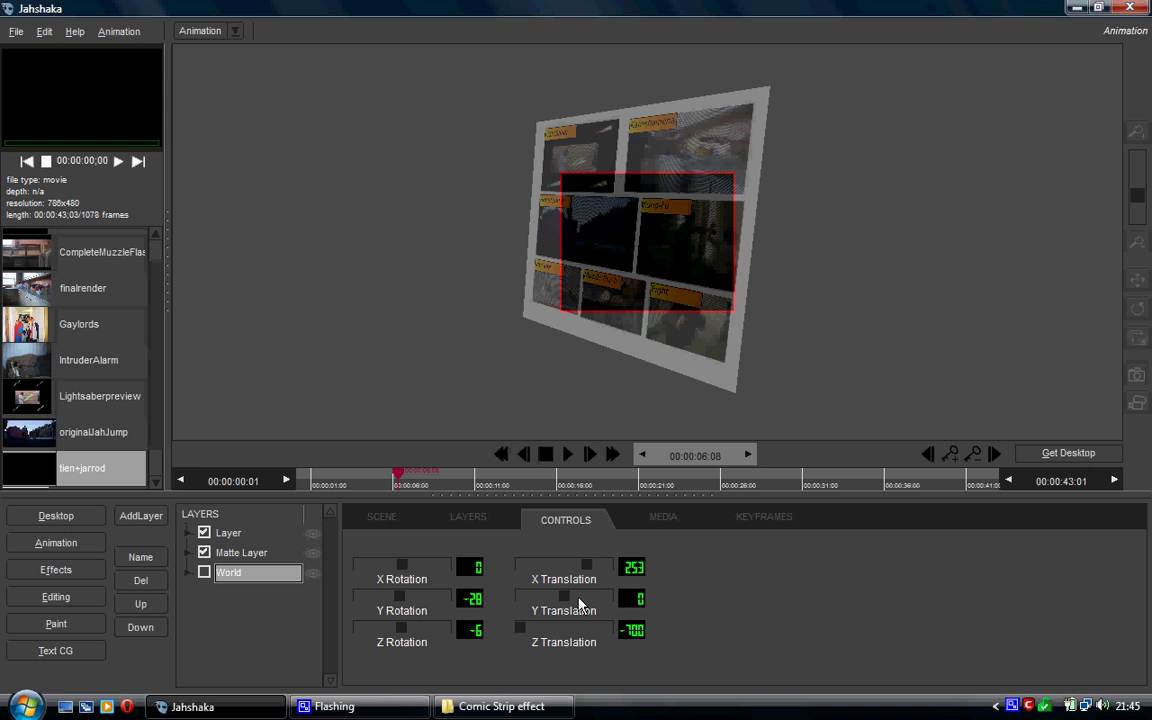
pyautogui.moveTo(630, 631); pyautogui.dragTo(404, 540)
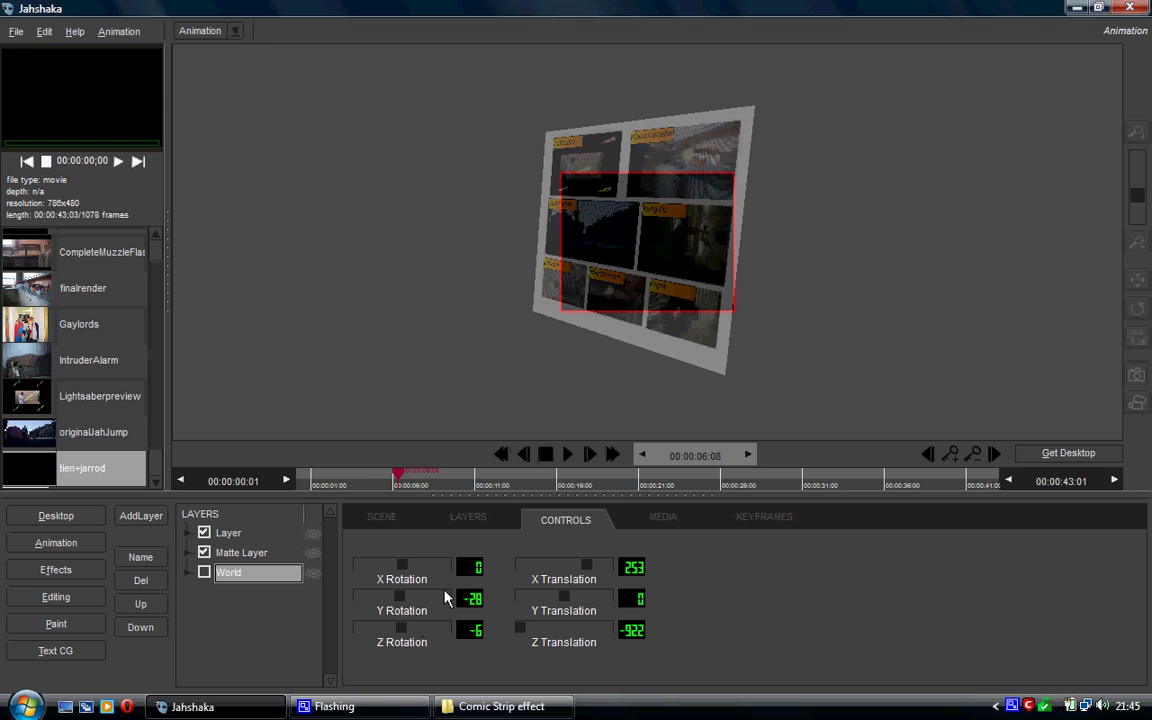
pyautogui.moveTo(461, 568); pyautogui.dragTo(444, 576)
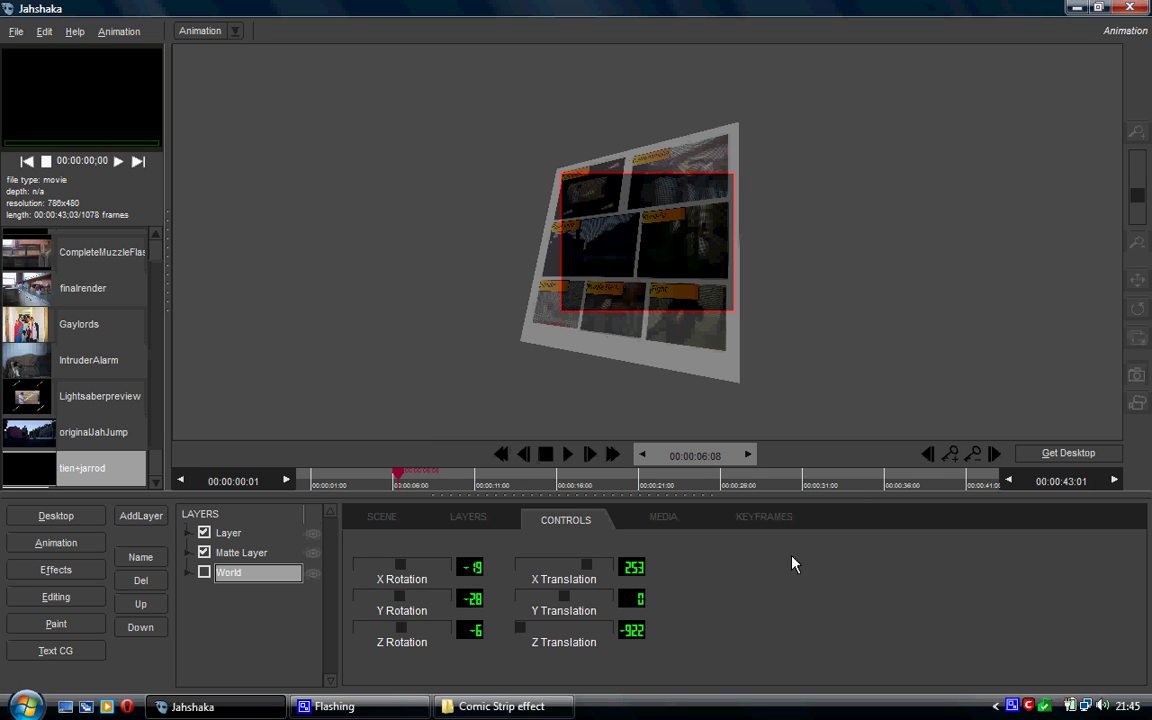
# Set the comic-page matte back to 100 transparency and narrow the timeline range to 00:00:06:09
pyautogui.click(229, 532)
pyautogui.click(245, 552)
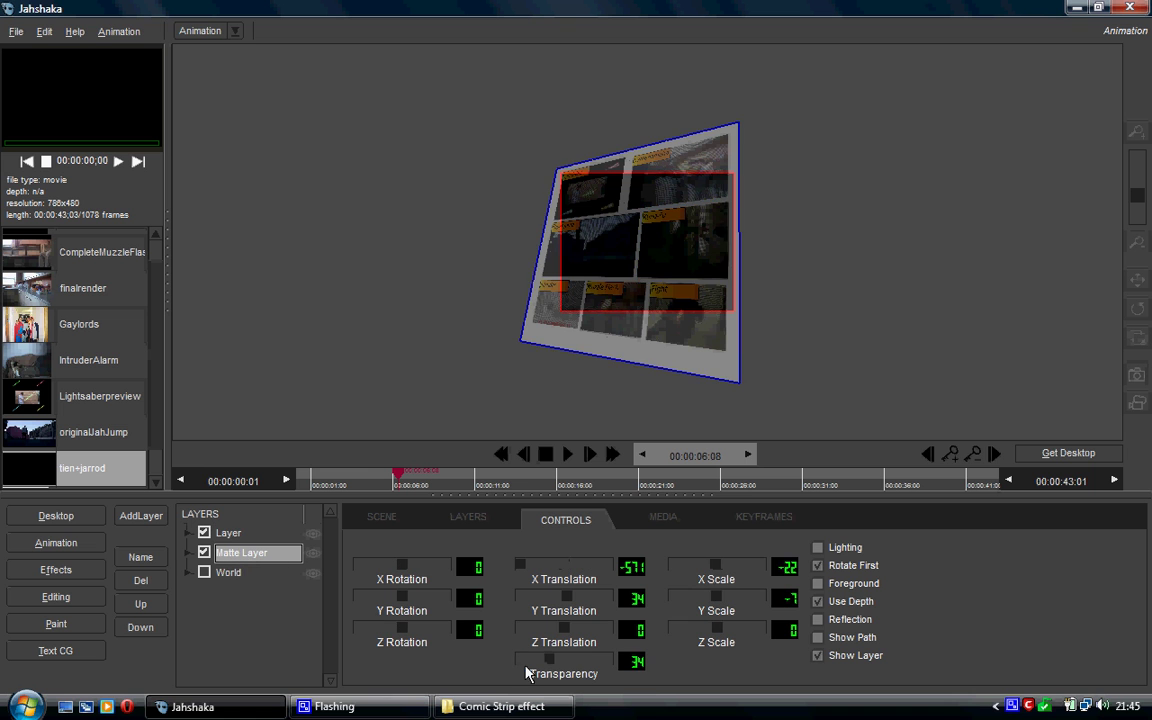
pyautogui.moveTo(543, 662); pyautogui.dragTo(689, 661)
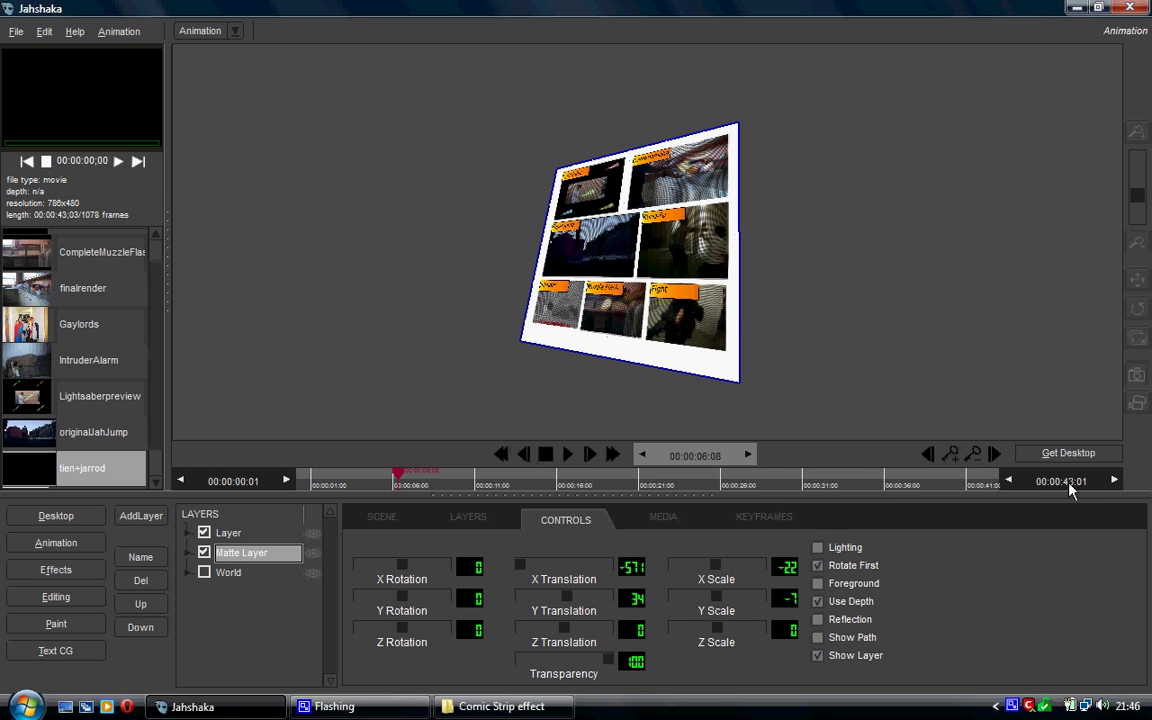
pyautogui.moveTo(1070, 488); pyautogui.dragTo(440, 497)
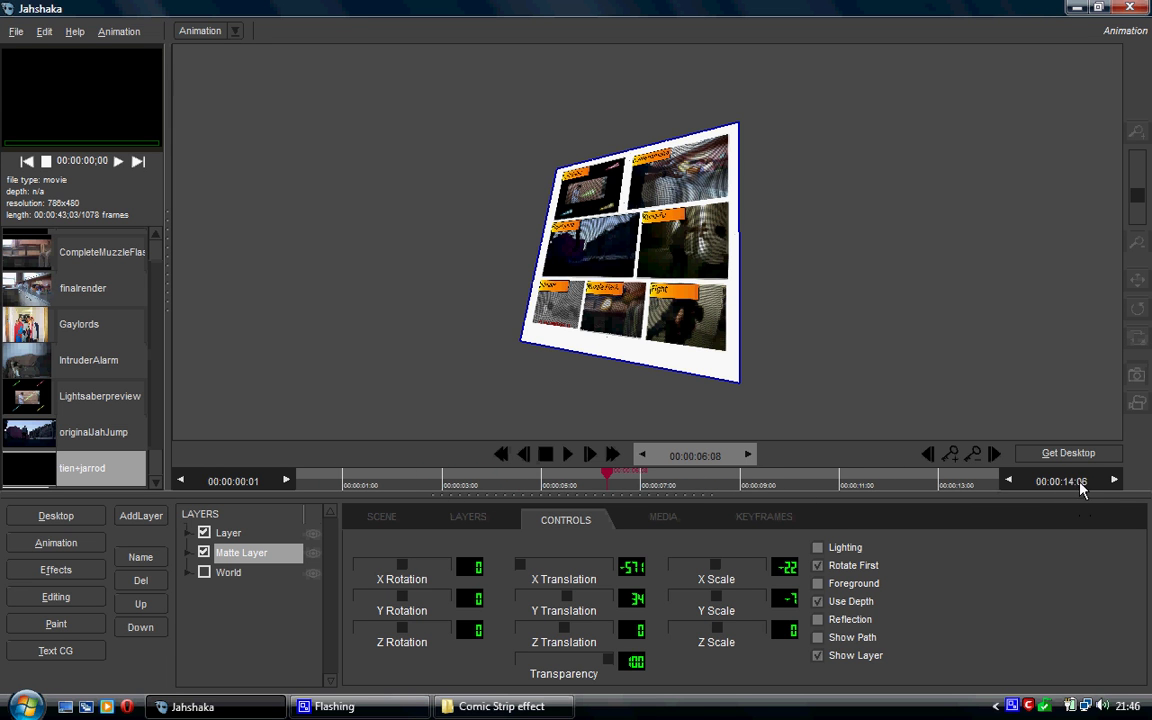
pyautogui.moveTo(1080, 488); pyautogui.dragTo(900, 489)
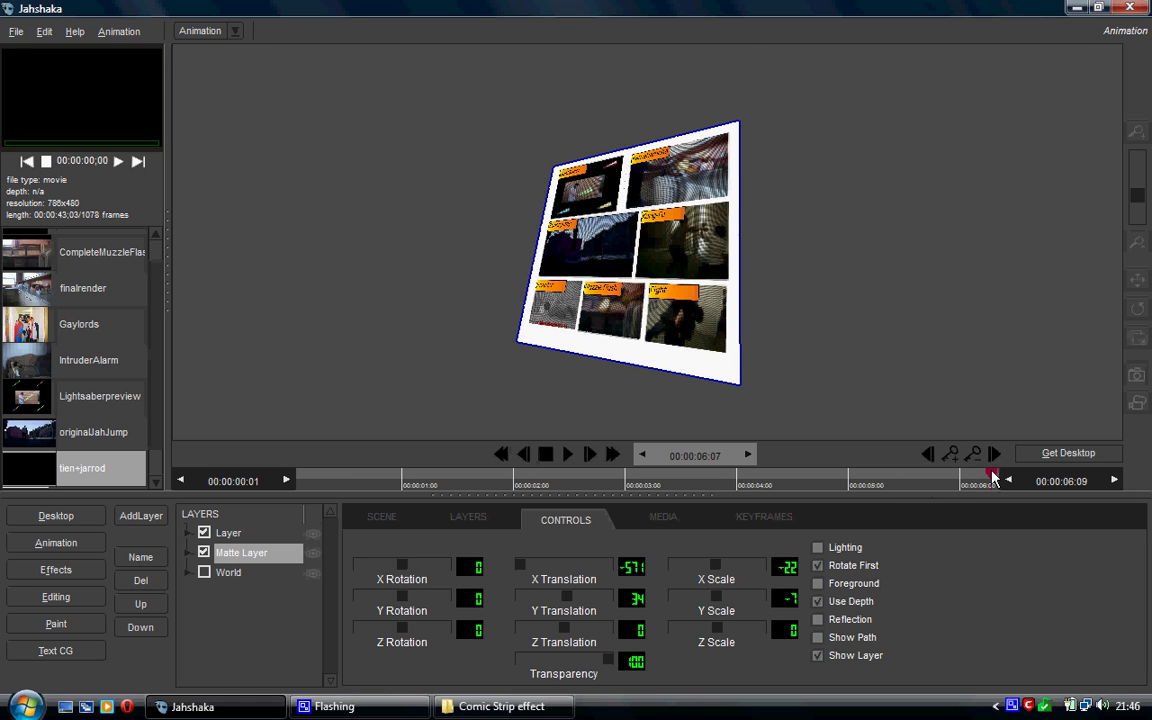
pyautogui.moveTo(993, 478); pyautogui.dragTo(933, 496)
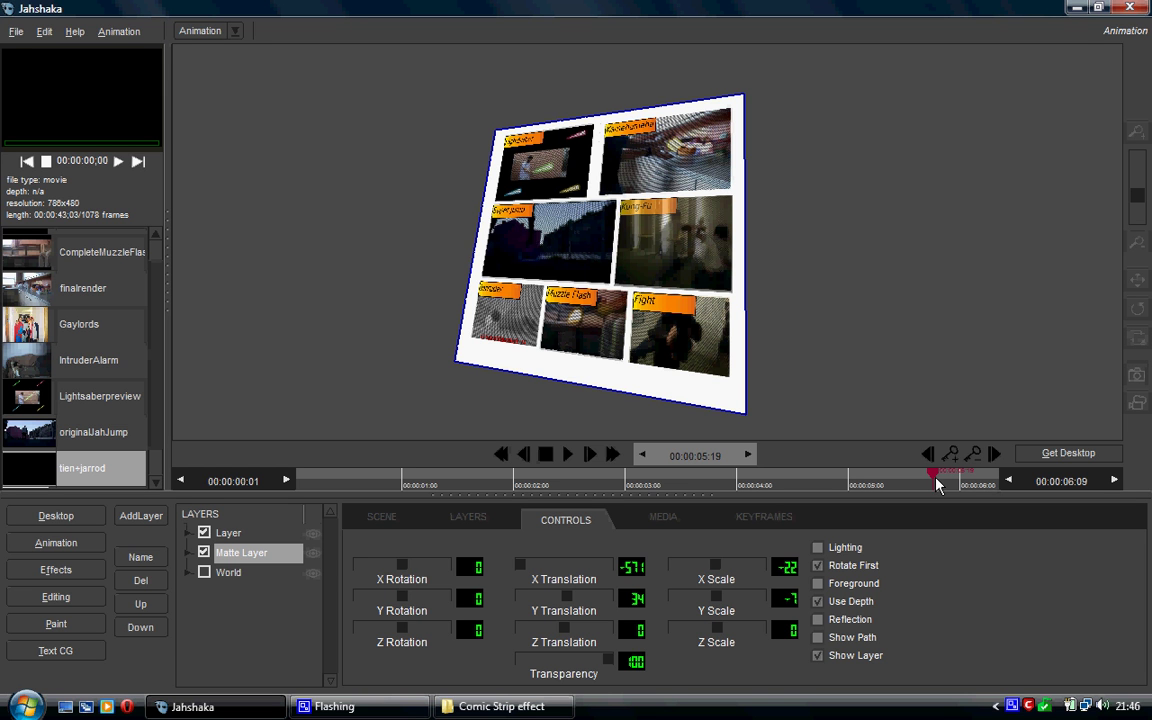
pyautogui.moveTo(950, 485); pyautogui.dragTo(338, 478)
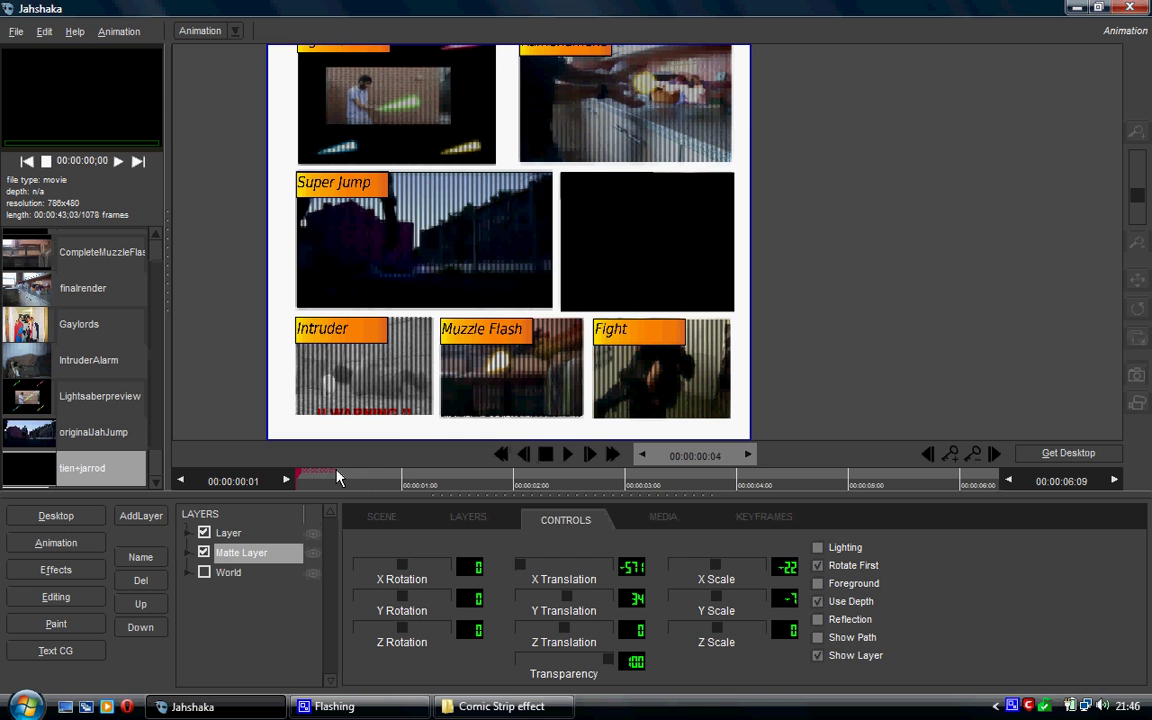
pyautogui.moveTo(497, 478); pyautogui.dragTo(985, 503)
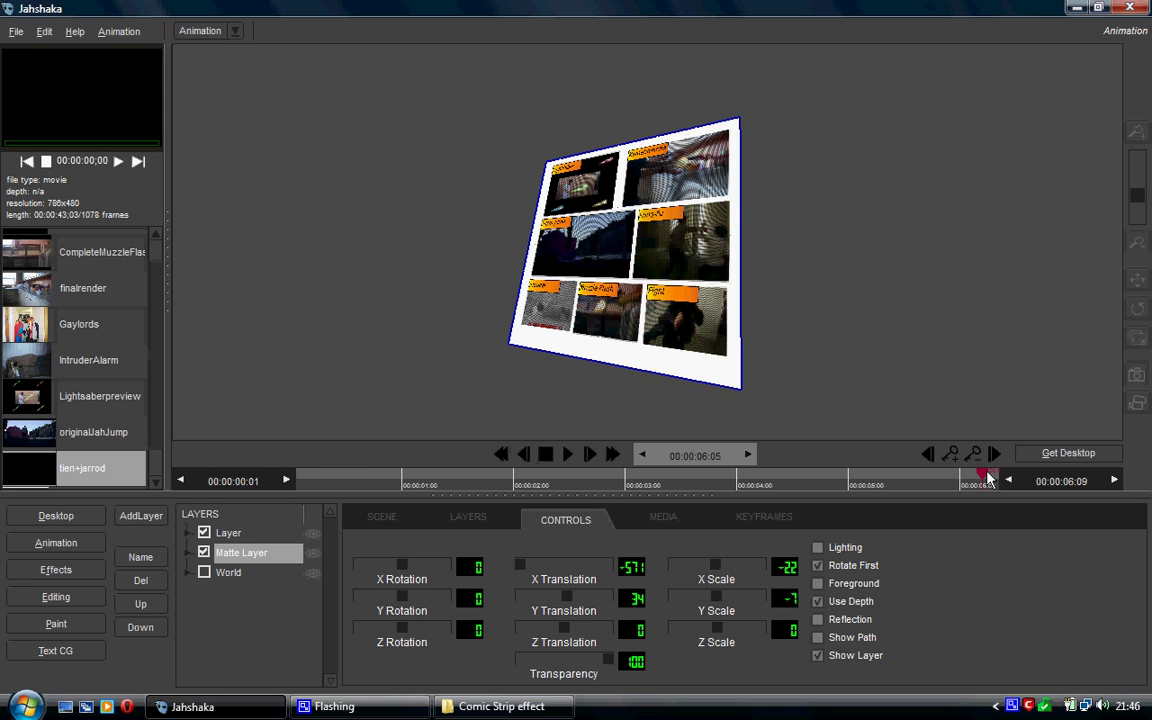
pyautogui.moveTo(978, 474)
pyautogui.mouseDown()
pyautogui.moveTo(313, 474)
pyautogui.moveTo(1008, 486)
pyautogui.moveTo(925, 483)
pyautogui.moveTo(986, 482)
pyautogui.mouseUp()
# Clear the scene at the first frame and add a layer holding the IntruderAlarm clip
pyautogui.click(501, 455)
pyautogui.click(378, 518)
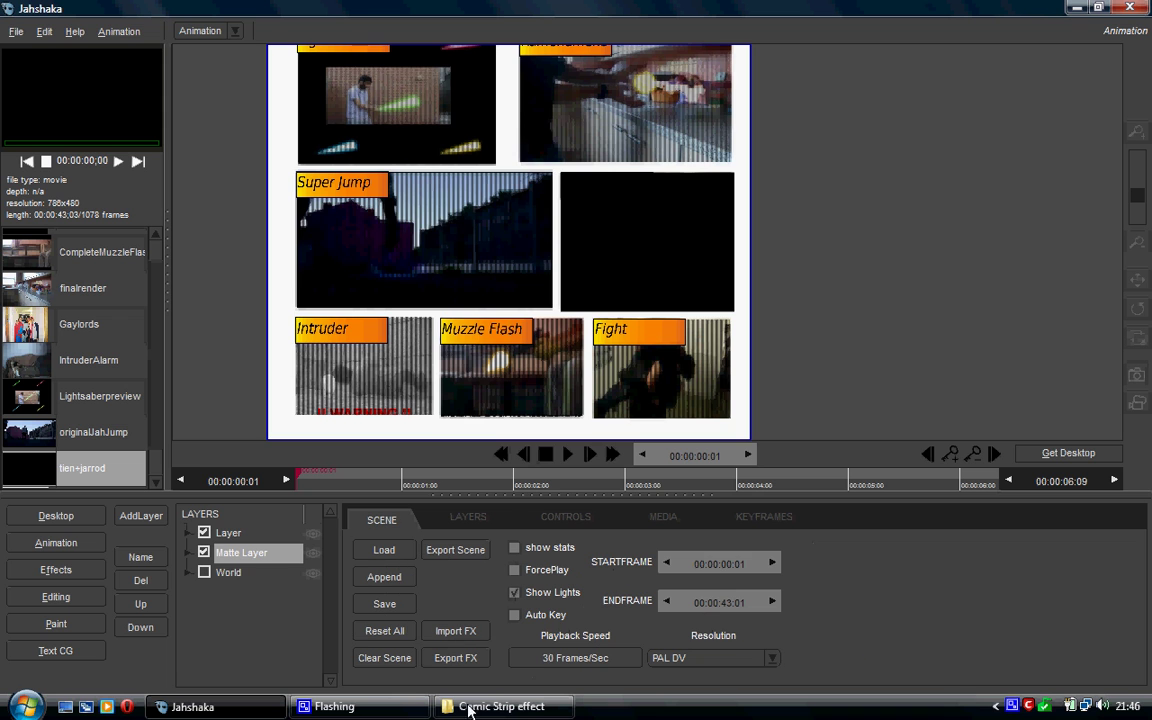
pyautogui.click(386, 660)
pyautogui.click(132, 516)
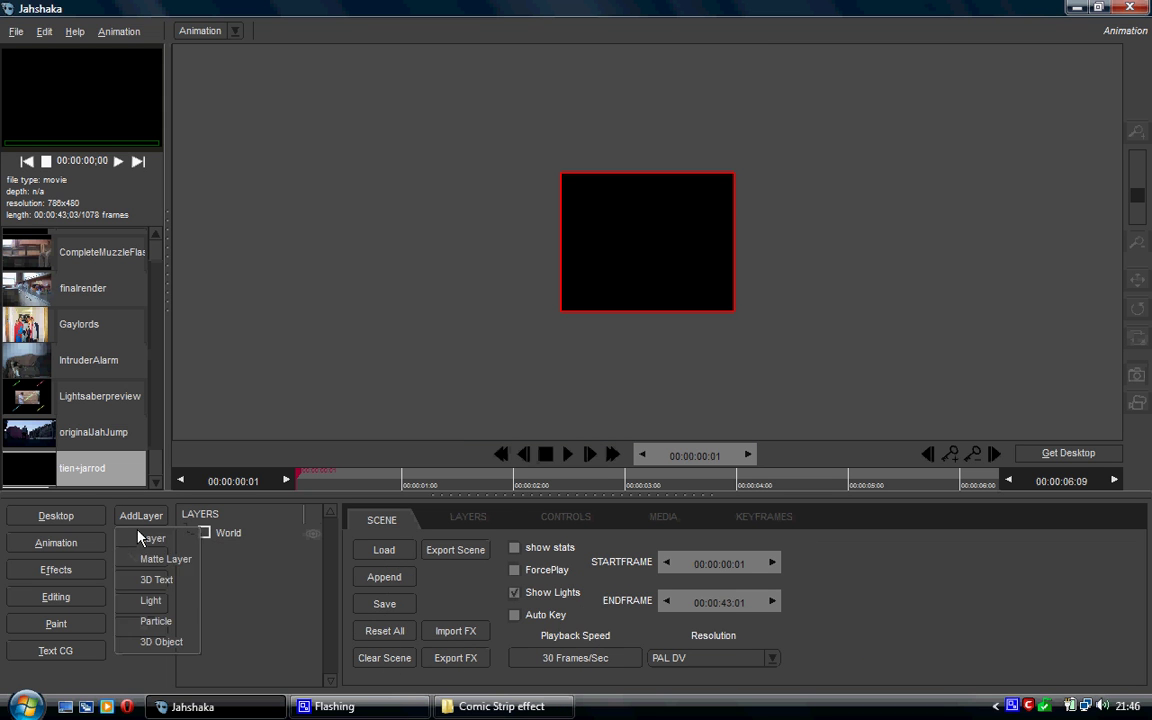
pyautogui.click(140, 535)
pyautogui.scroll(1, 157, 385)
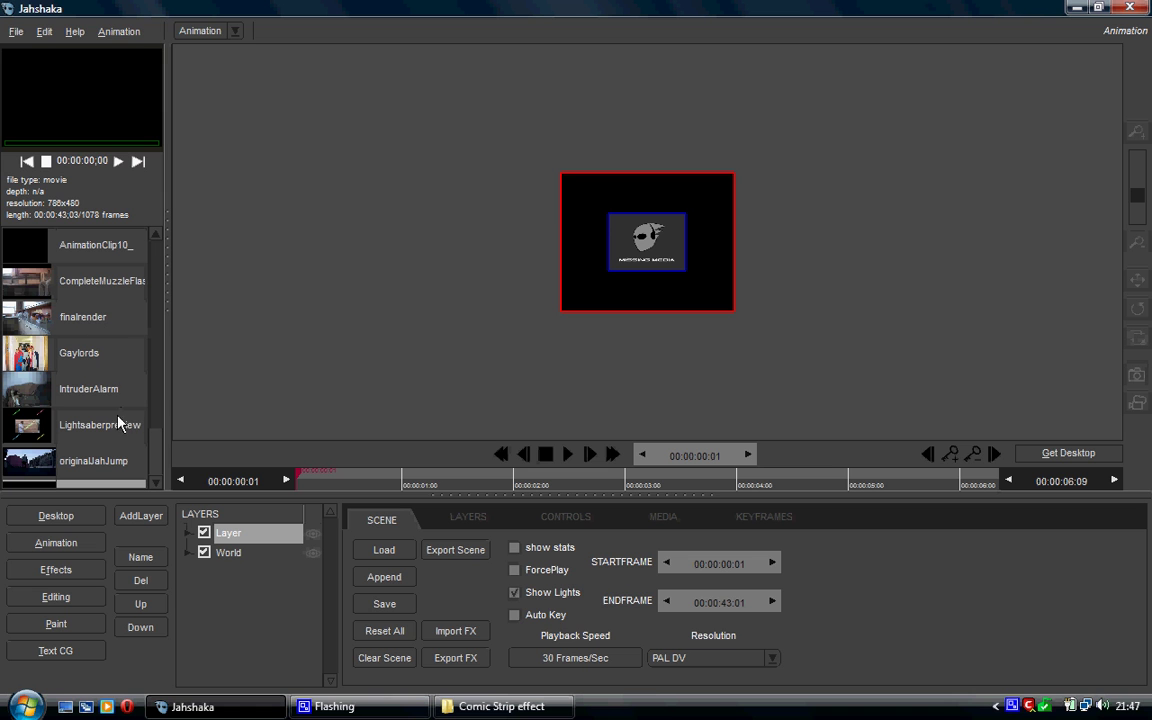
pyautogui.moveTo(115, 392); pyautogui.dragTo(572, 238)
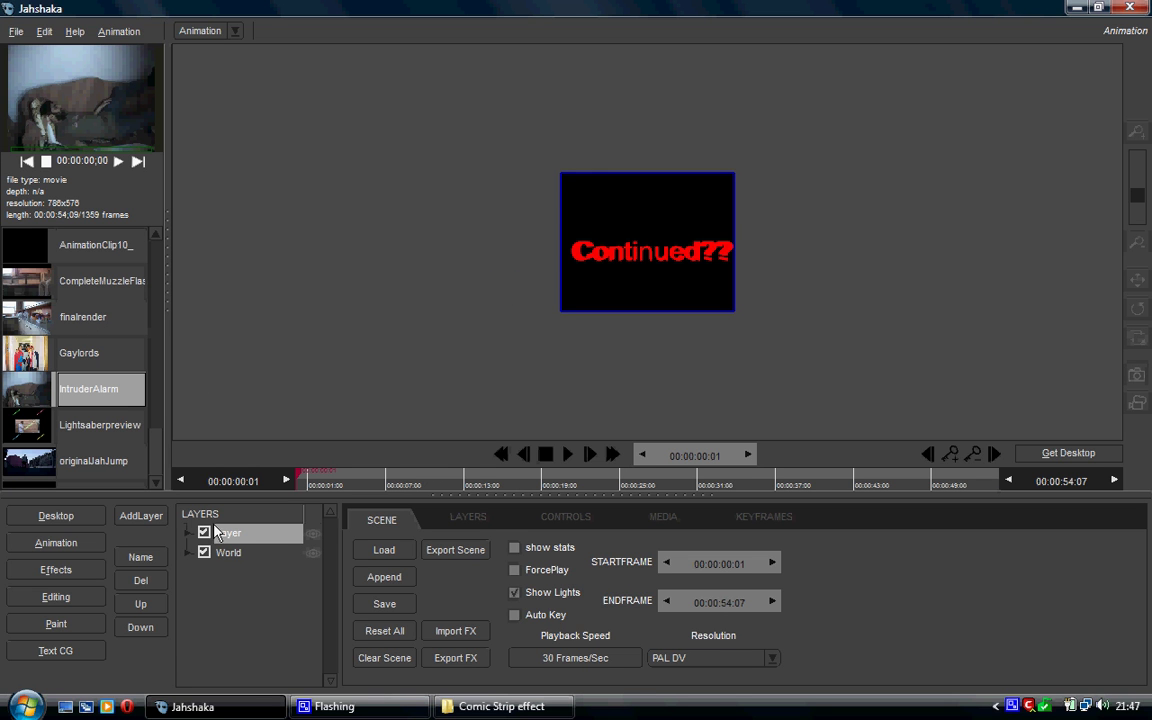
# Add two more layers holding the originalJahJump and tien+jarrod clips
pyautogui.click(140, 516)
pyautogui.click(140, 537)
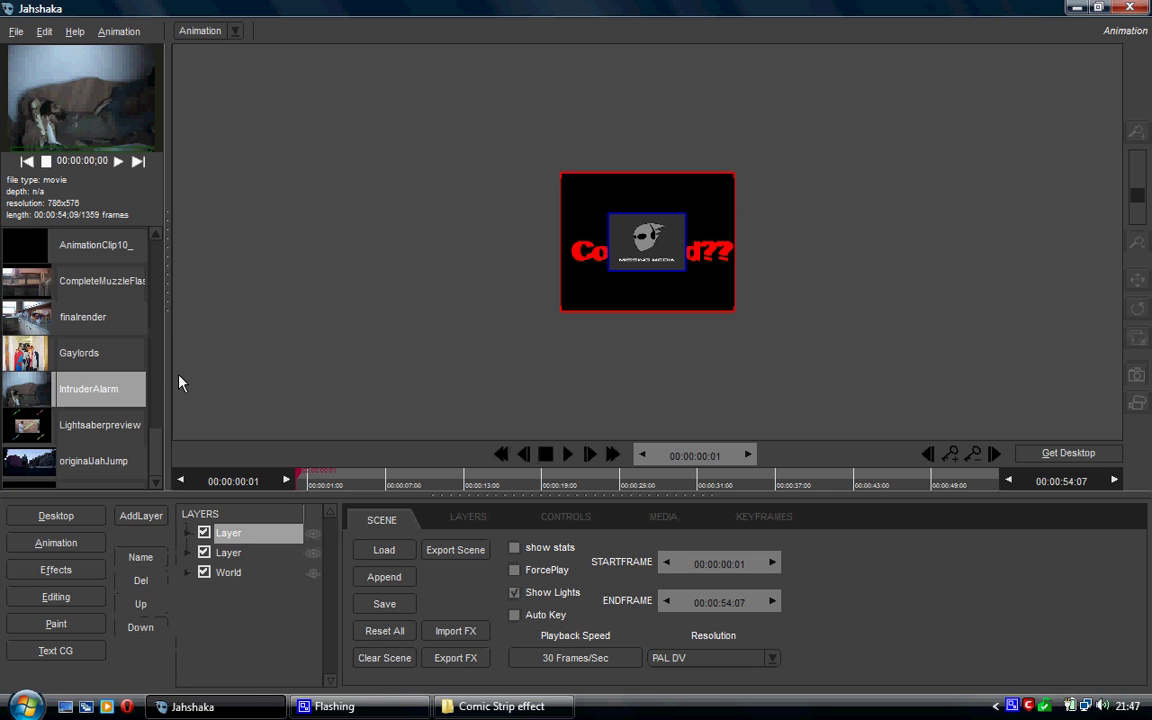
pyautogui.scroll(-2, 108, 385)
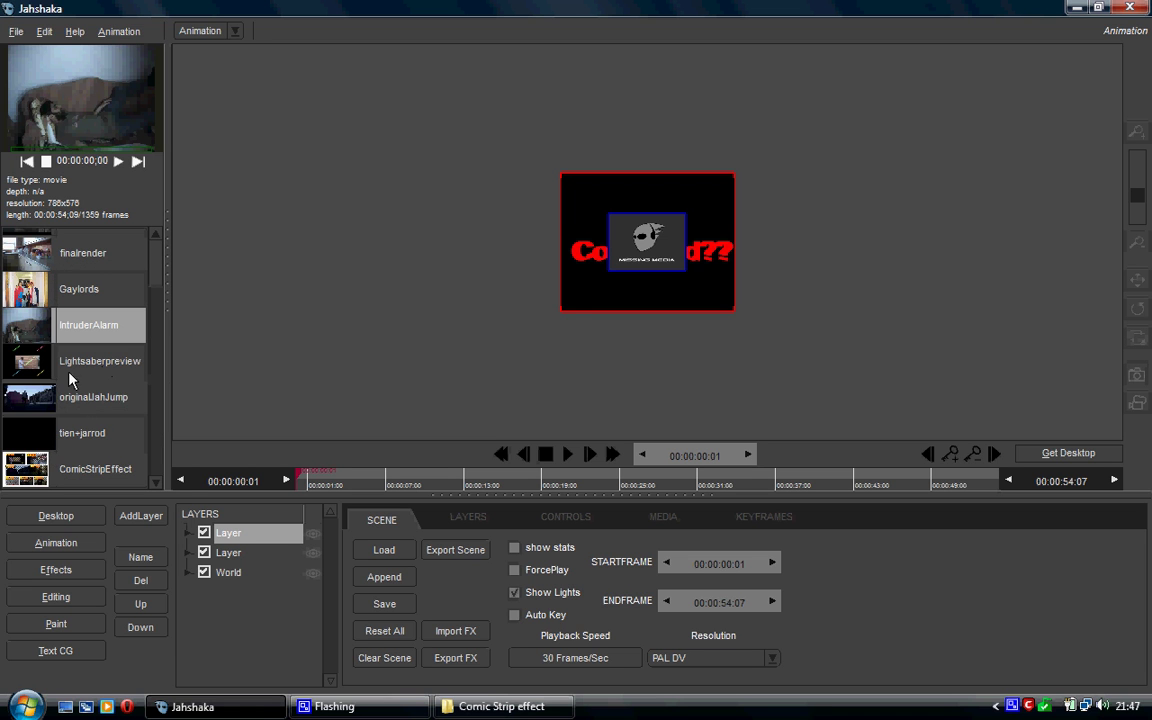
pyautogui.moveTo(75, 405); pyautogui.dragTo(630, 248)
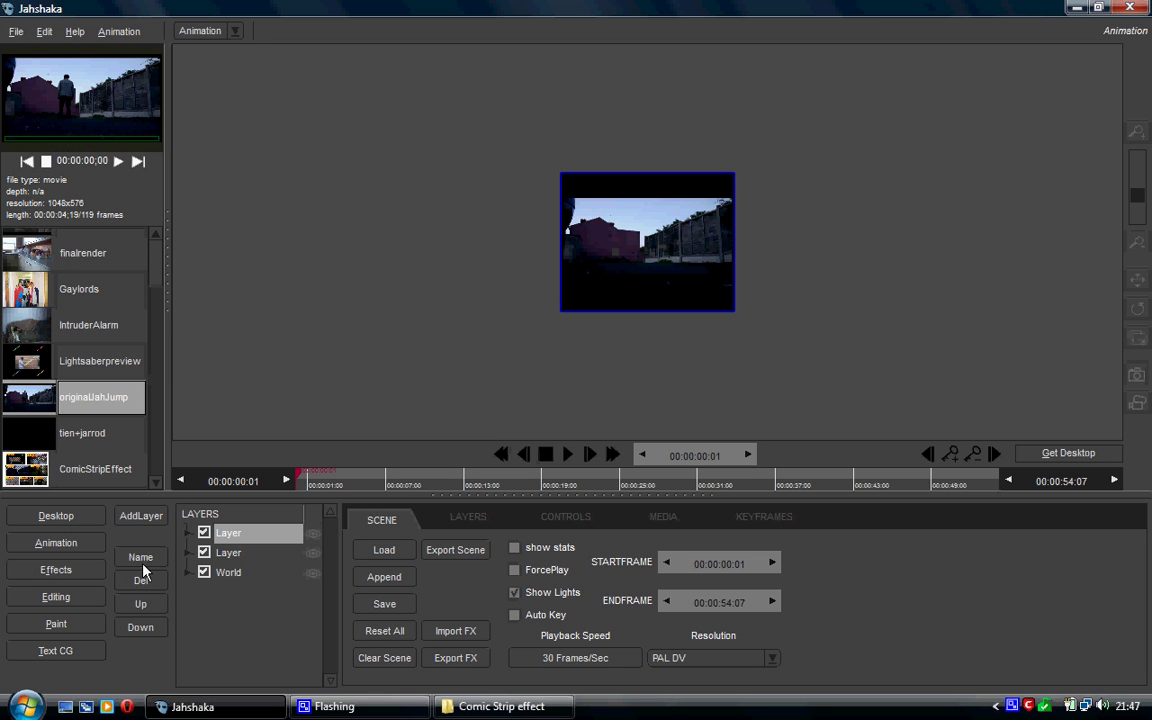
pyautogui.click(141, 520)
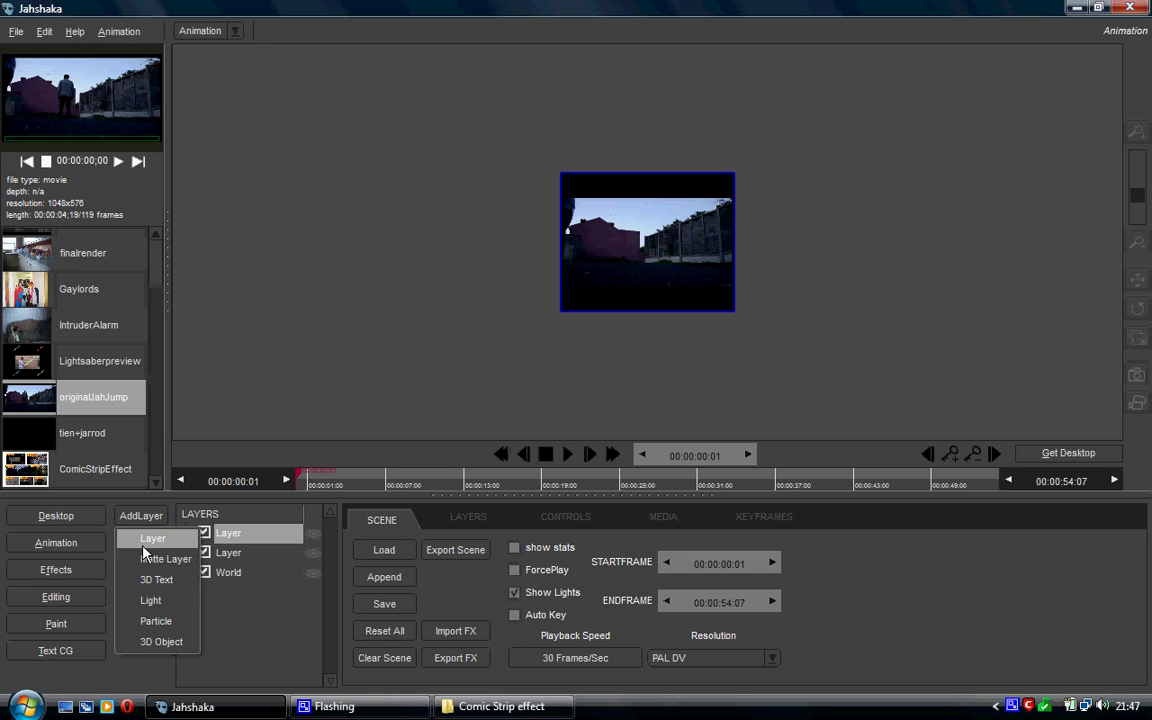
pyautogui.click(150, 537)
pyautogui.moveTo(76, 437); pyautogui.dragTo(595, 225)
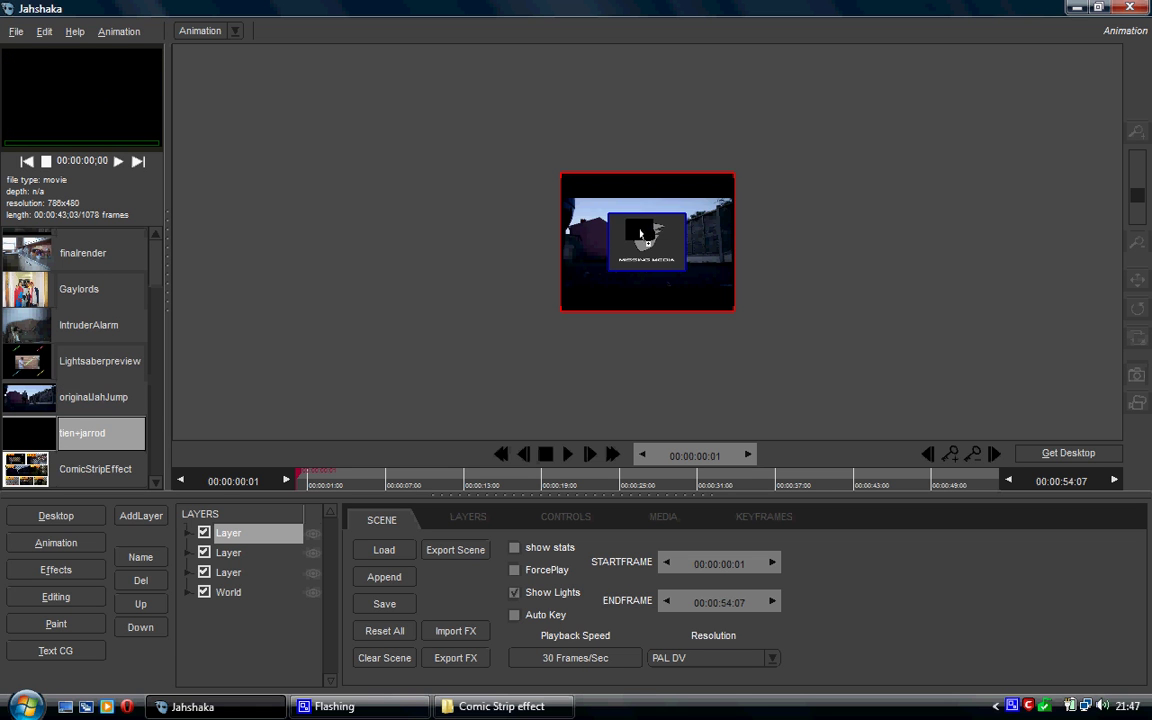
# Move the street clip's layer to X -740, Y -453, lower left of the scene
pyautogui.click(245, 570)
pyautogui.click(468, 517)
pyautogui.click(566, 518)
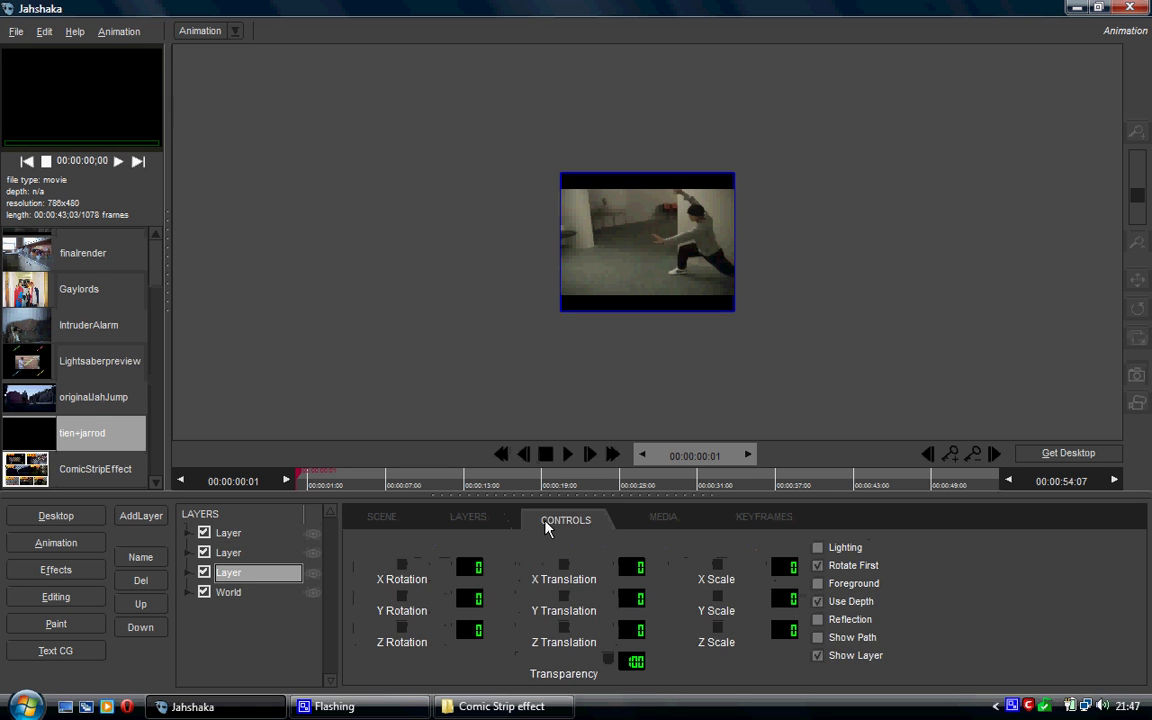
pyautogui.click(230, 551)
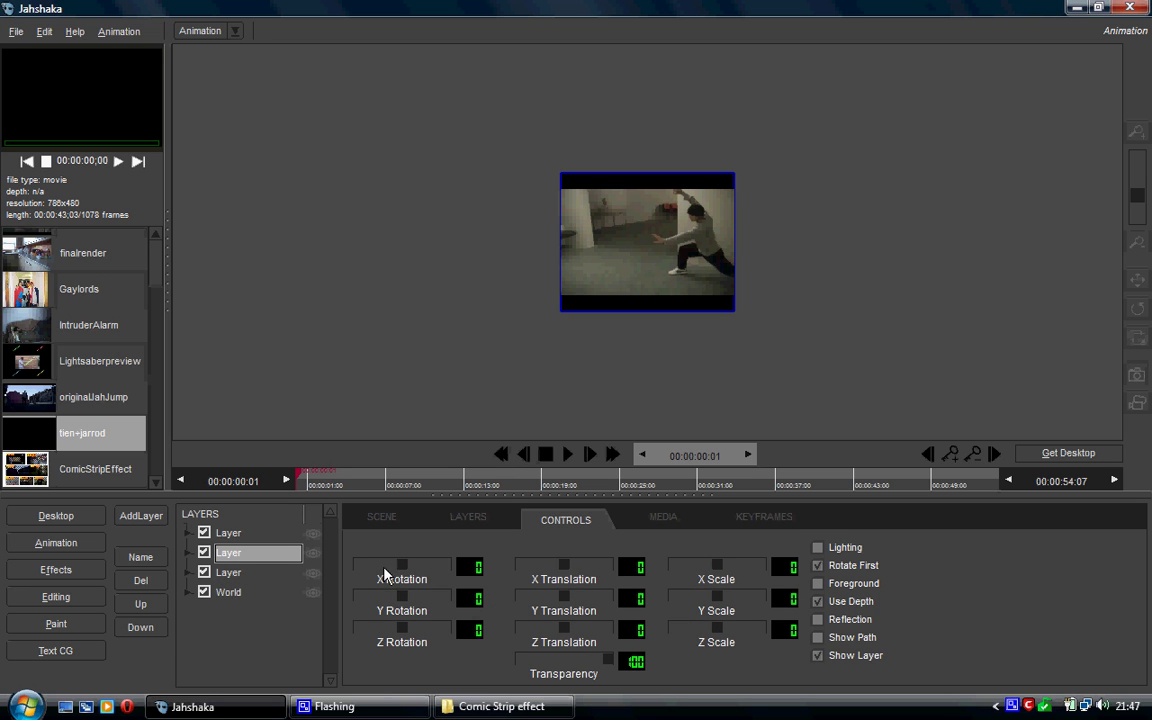
pyautogui.moveTo(625, 568); pyautogui.dragTo(510, 568)
pyautogui.moveTo(600, 515); pyautogui.dragTo(572, 561)
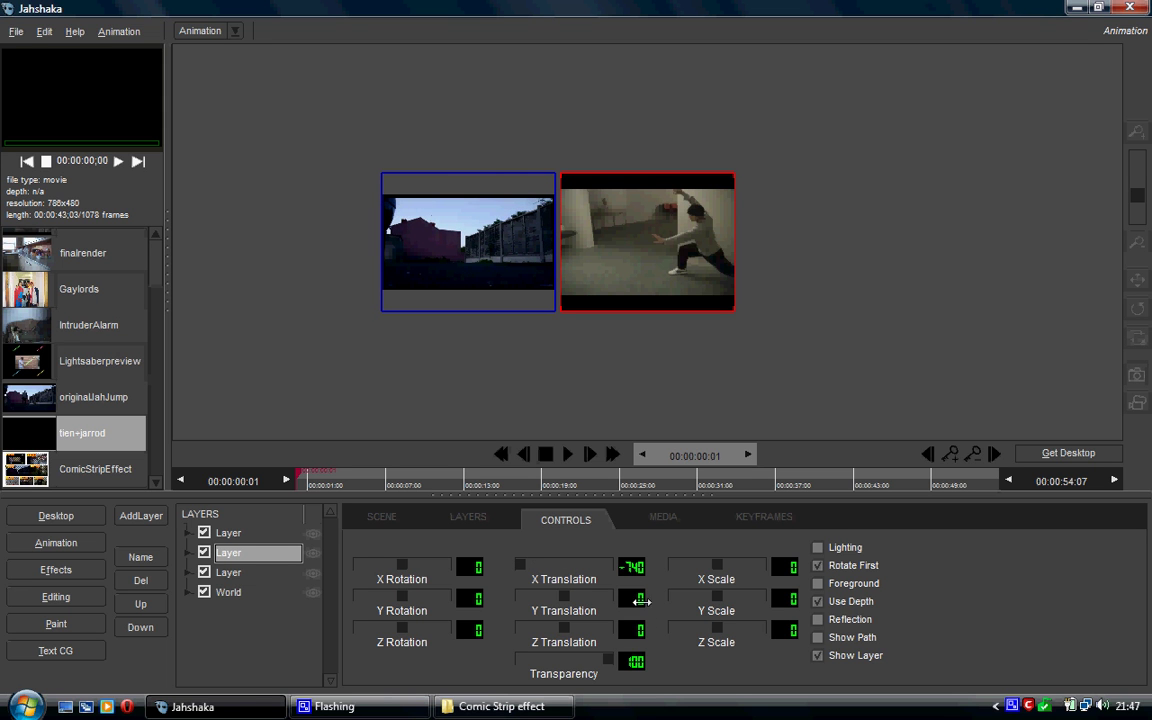
pyautogui.moveTo(641, 600); pyautogui.dragTo(253, 549)
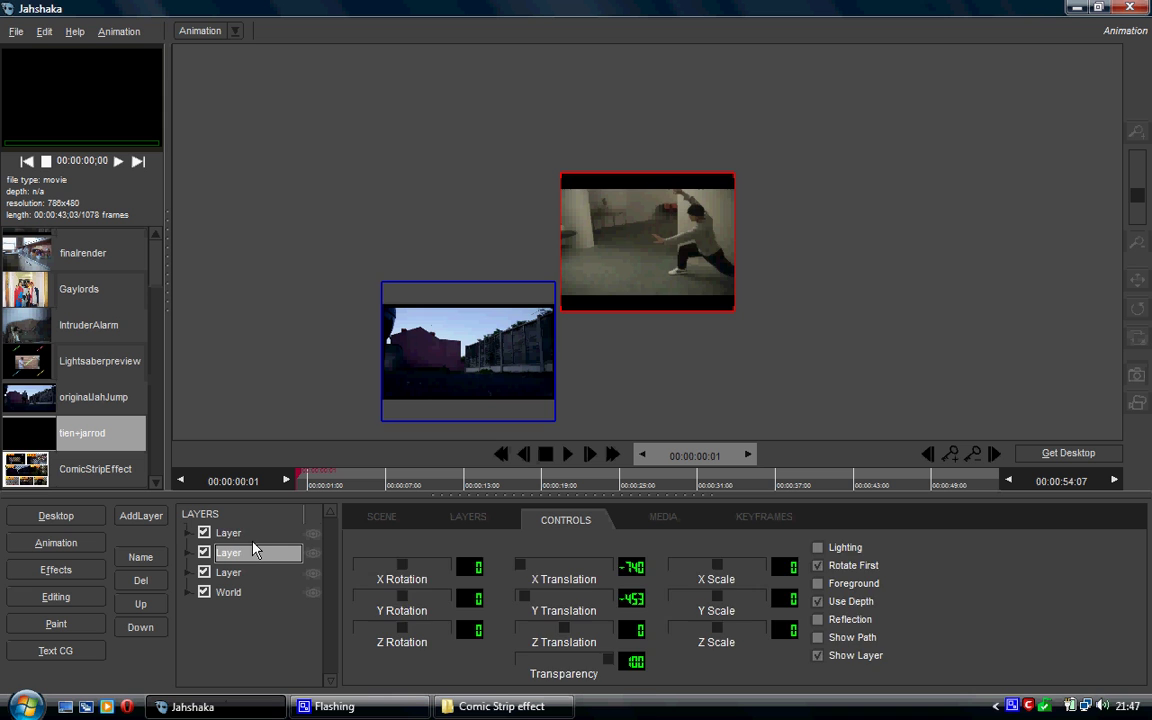
# Move the dancer clip's layer to X 741, Y -516, lower right beside Continued??
pyautogui.click(229, 532)
pyautogui.moveTo(631, 567); pyautogui.dragTo(1146, 561)
pyautogui.moveTo(687, 568); pyautogui.dragTo(808, 565)
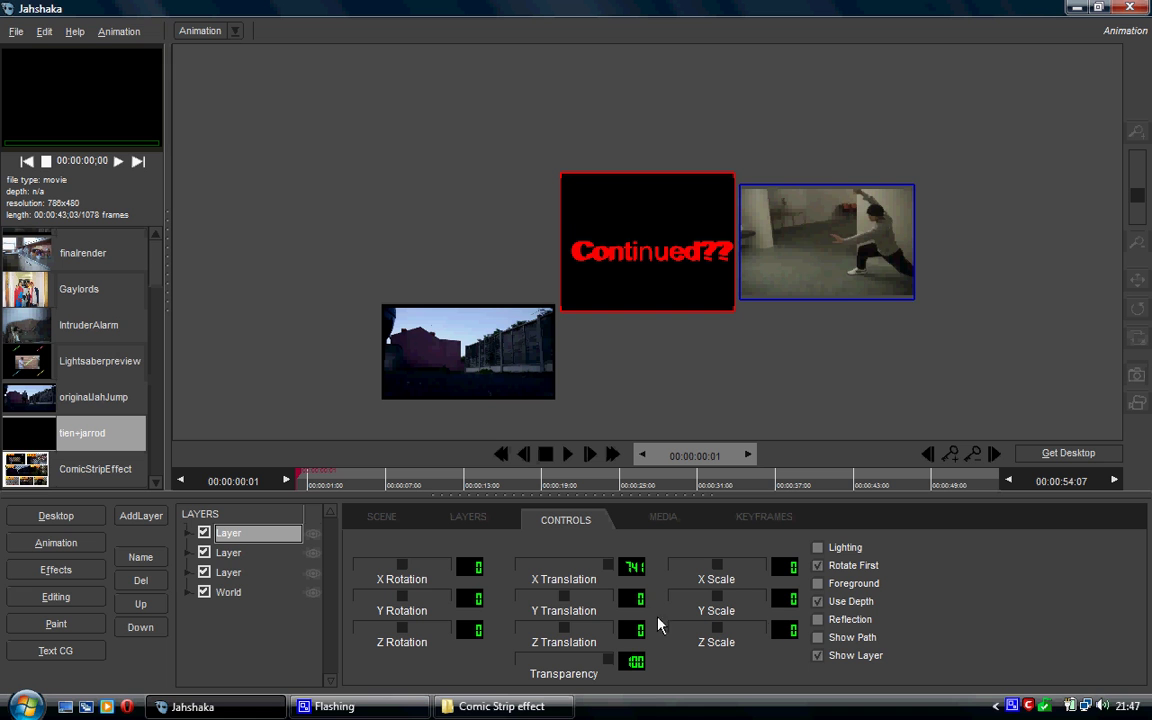
pyautogui.moveTo(632, 600); pyautogui.dragTo(800, 365)
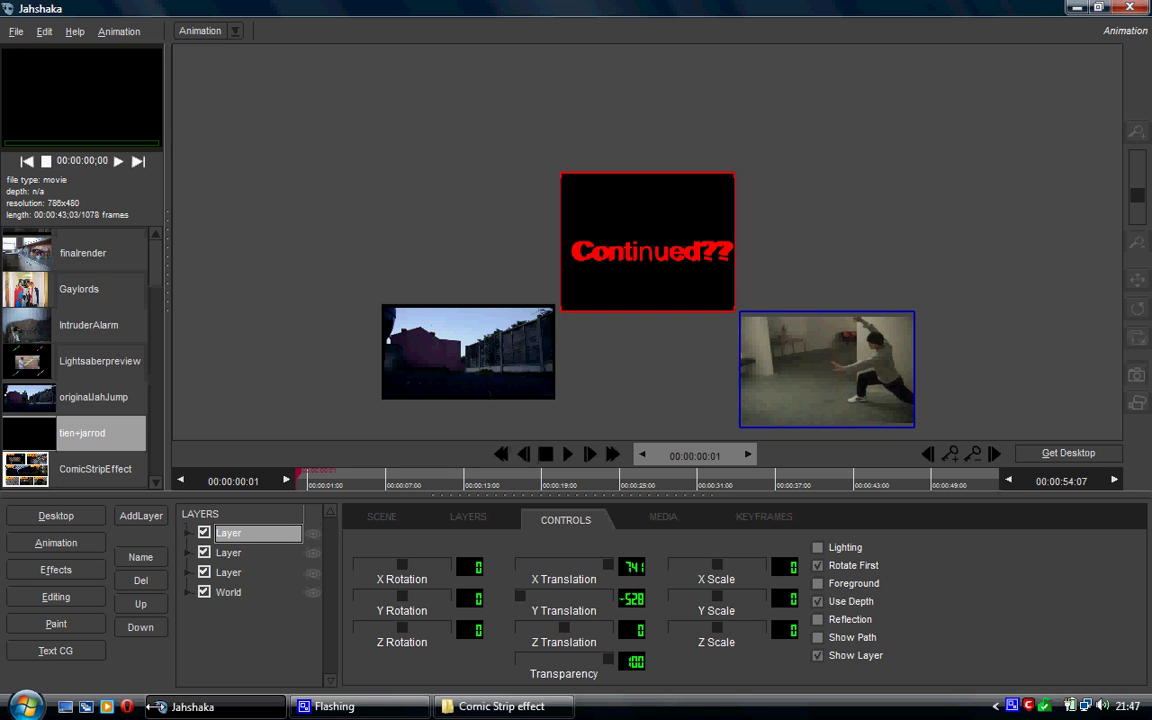
pyautogui.scroll(-3, 700, 368)
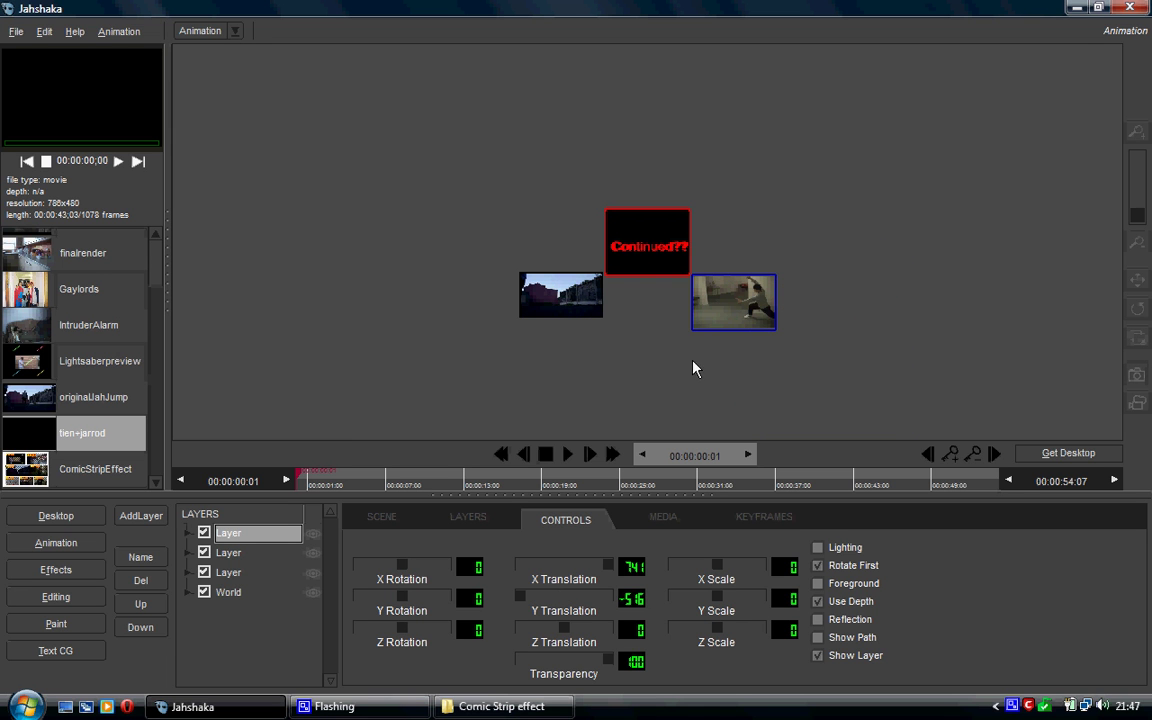
pyautogui.click(228, 596)
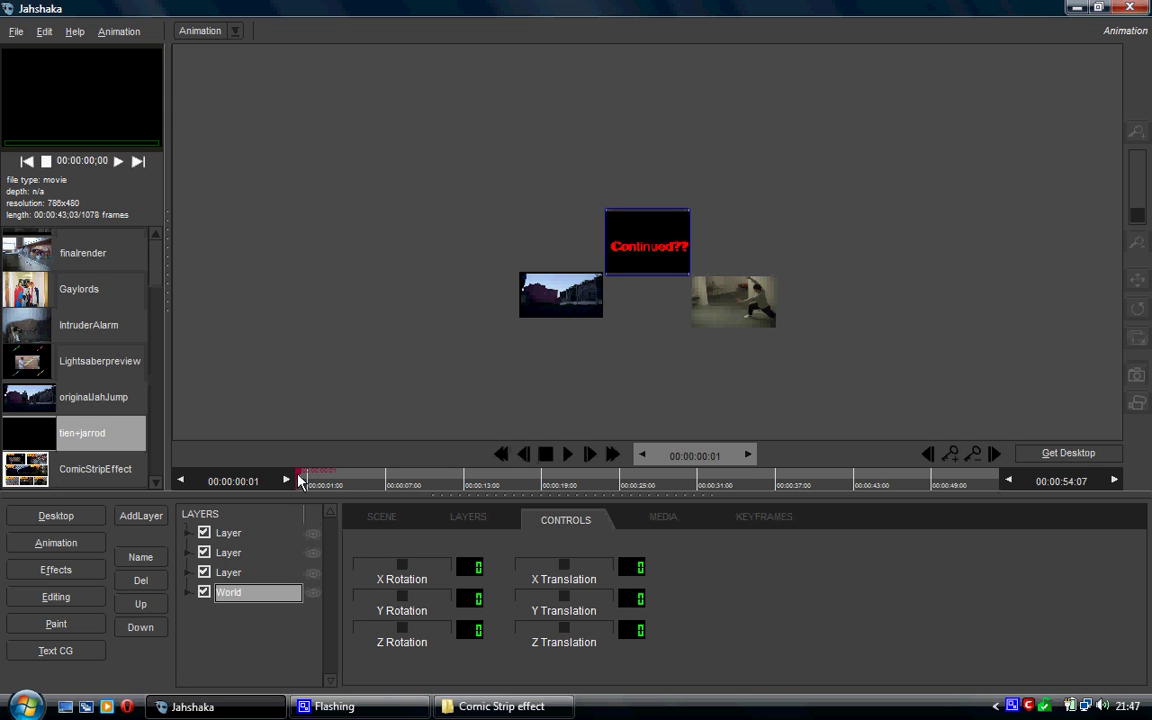
# Move the playhead to a later frame and start pushing the whole scene back
pyautogui.moveTo(299, 479); pyautogui.dragTo(340, 481)
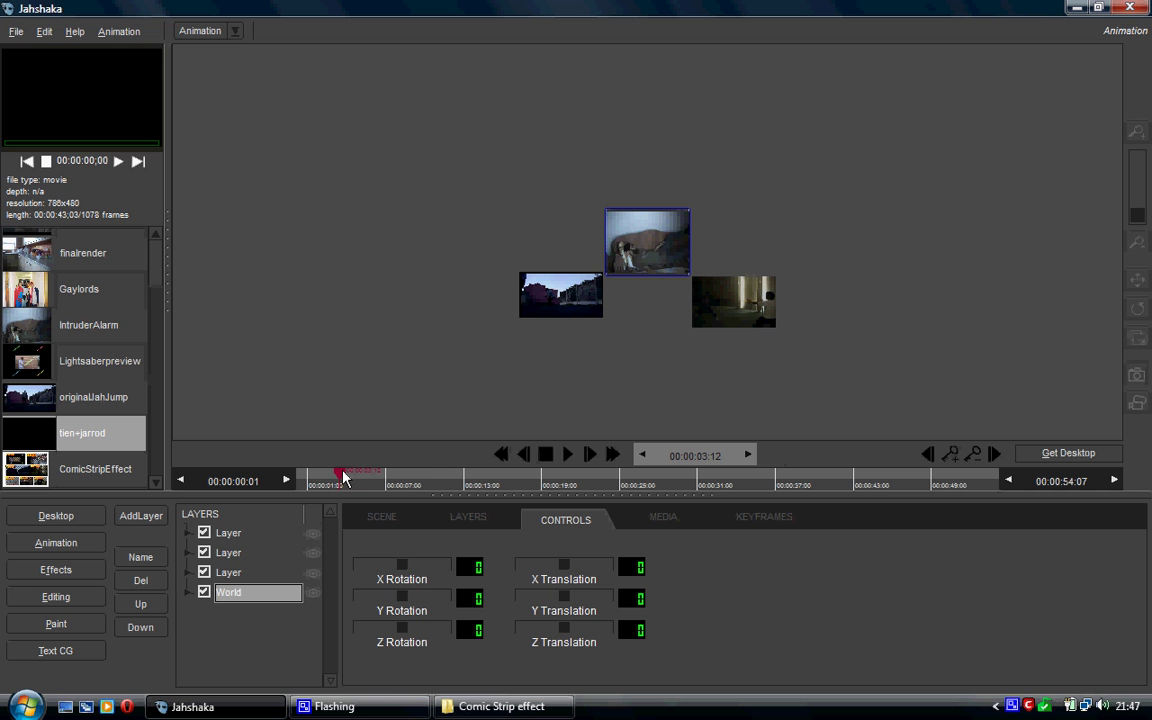
pyautogui.moveTo(341, 472); pyautogui.dragTo(373, 480)
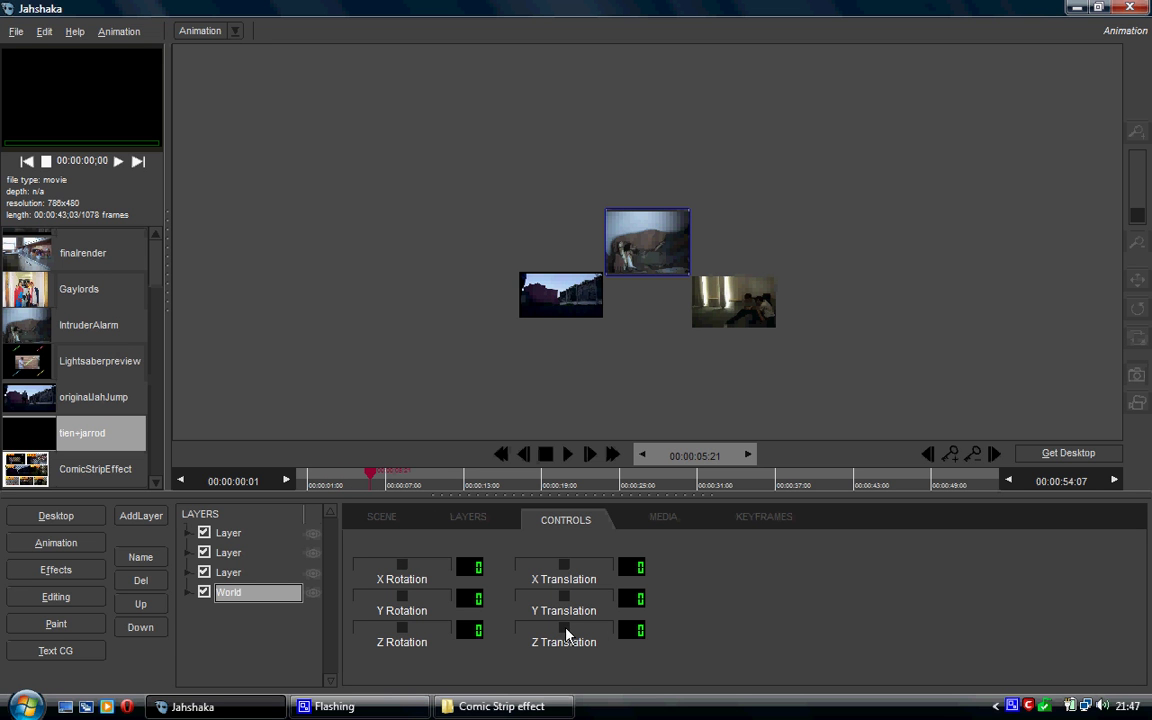
pyautogui.moveTo(566, 633); pyautogui.dragTo(477, 631)
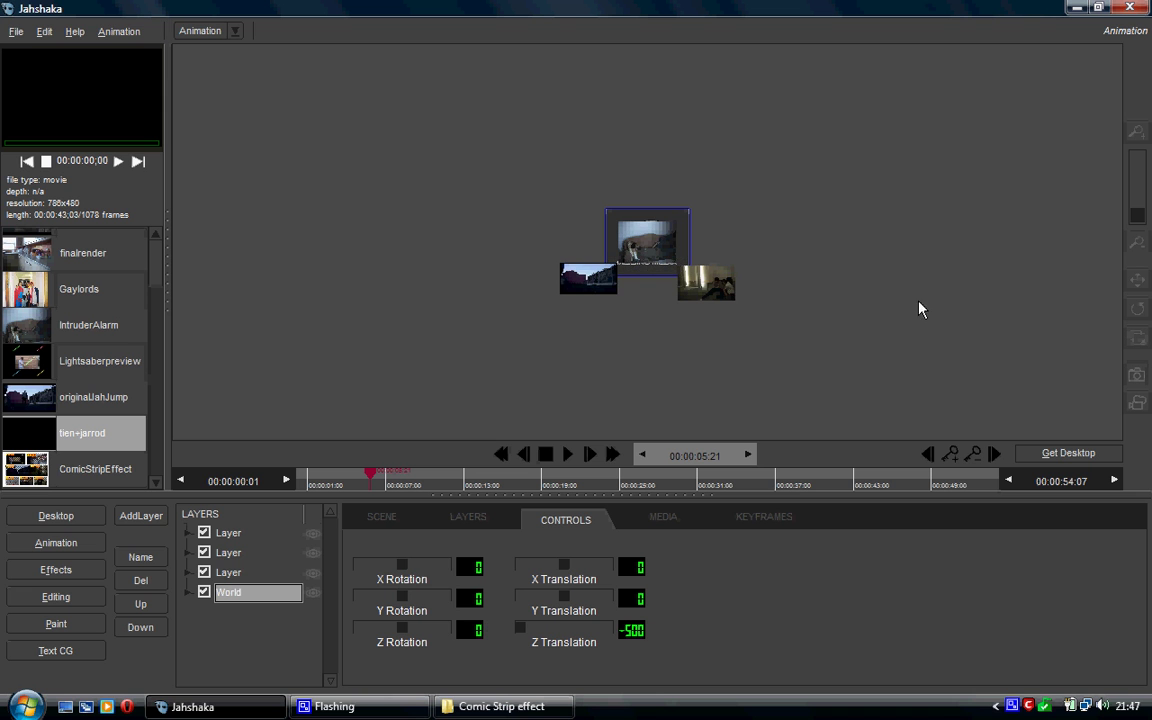
pyautogui.moveTo(1137, 215); pyautogui.dragTo(1137, 185)
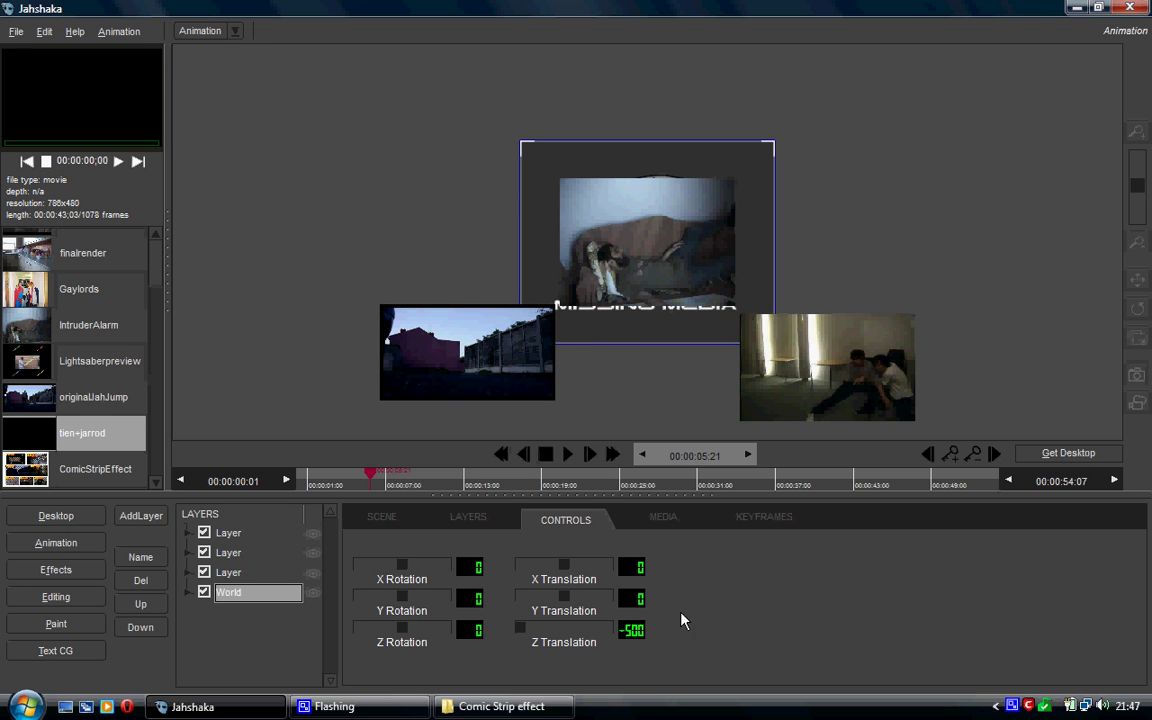
# Set the scene to Z 1834, Y 221, Y rotation -30, X -139, then hide World
pyautogui.moveTo(631, 630); pyautogui.dragTo(545, 660)
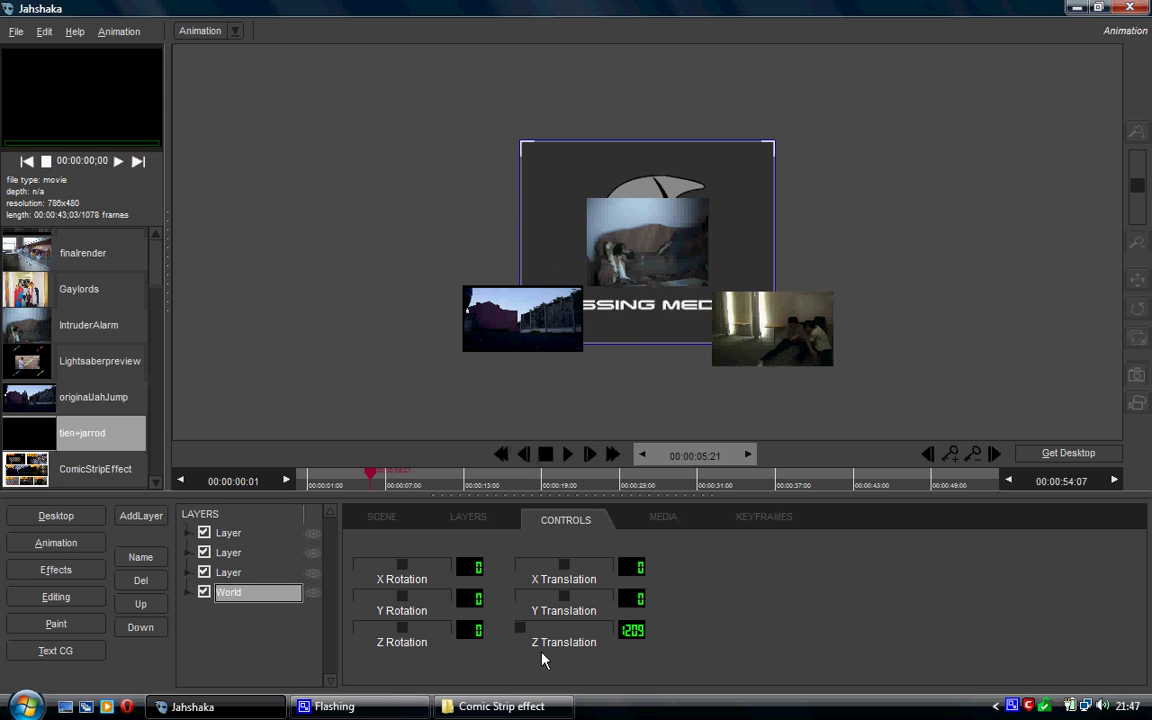
pyautogui.moveTo(564, 596); pyautogui.dragTo(830, 540)
pyautogui.moveTo(470, 598); pyautogui.dragTo(445, 601)
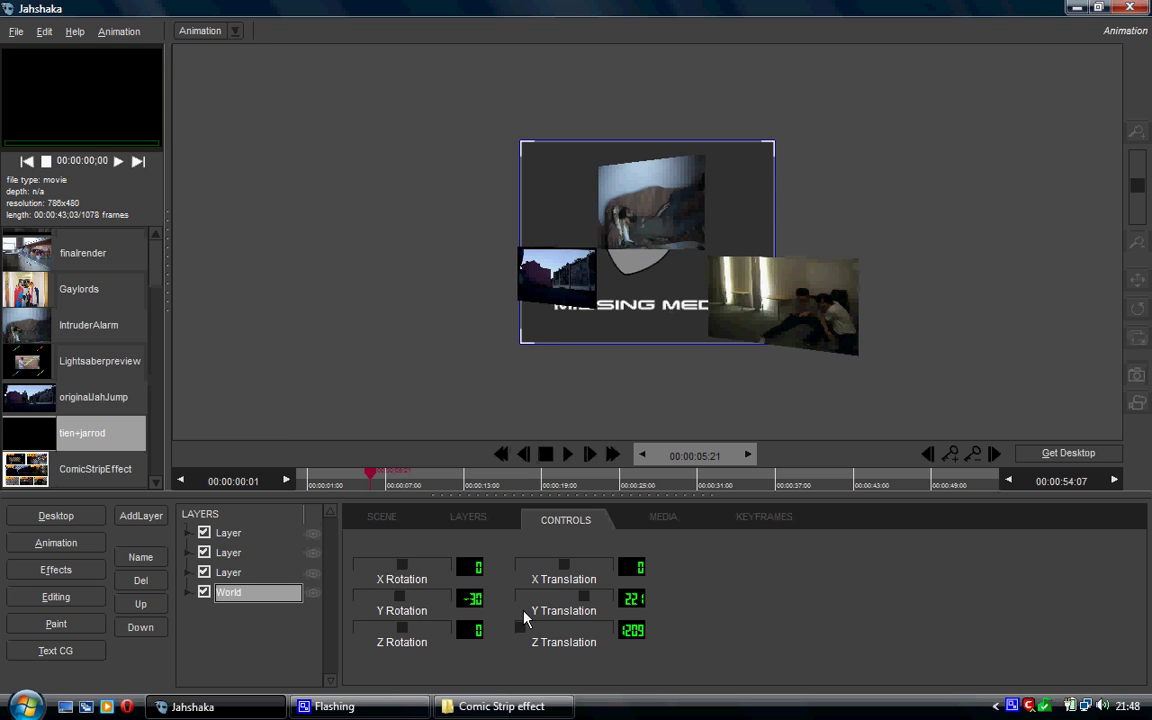
pyautogui.moveTo(521, 627); pyautogui.dragTo(75, 660)
pyautogui.moveTo(564, 564); pyautogui.dragTo(156, 518)
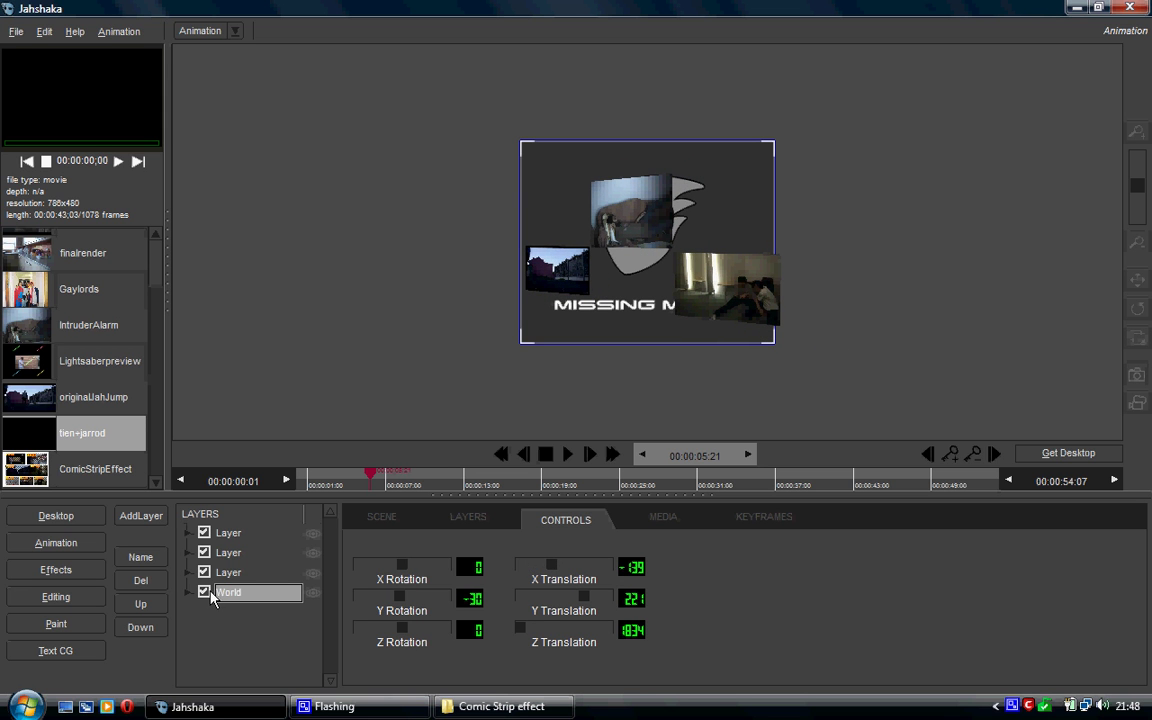
pyautogui.click(205, 592)
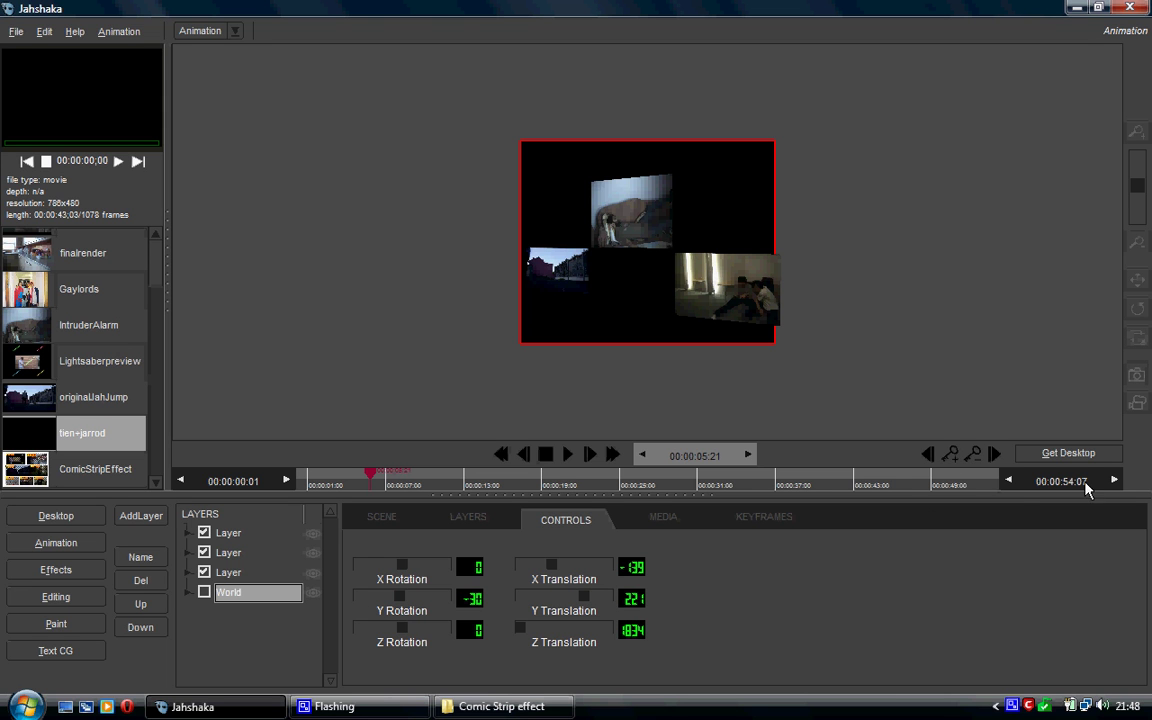
# Make the scene end at 00:00:06:02 and return to the start of the animation
pyautogui.moveTo(1087, 487)
pyautogui.mouseDown()
pyautogui.moveTo(617, 478)
pyautogui.moveTo(1064, 491)
pyautogui.moveTo(799, 491)
pyautogui.mouseUp()
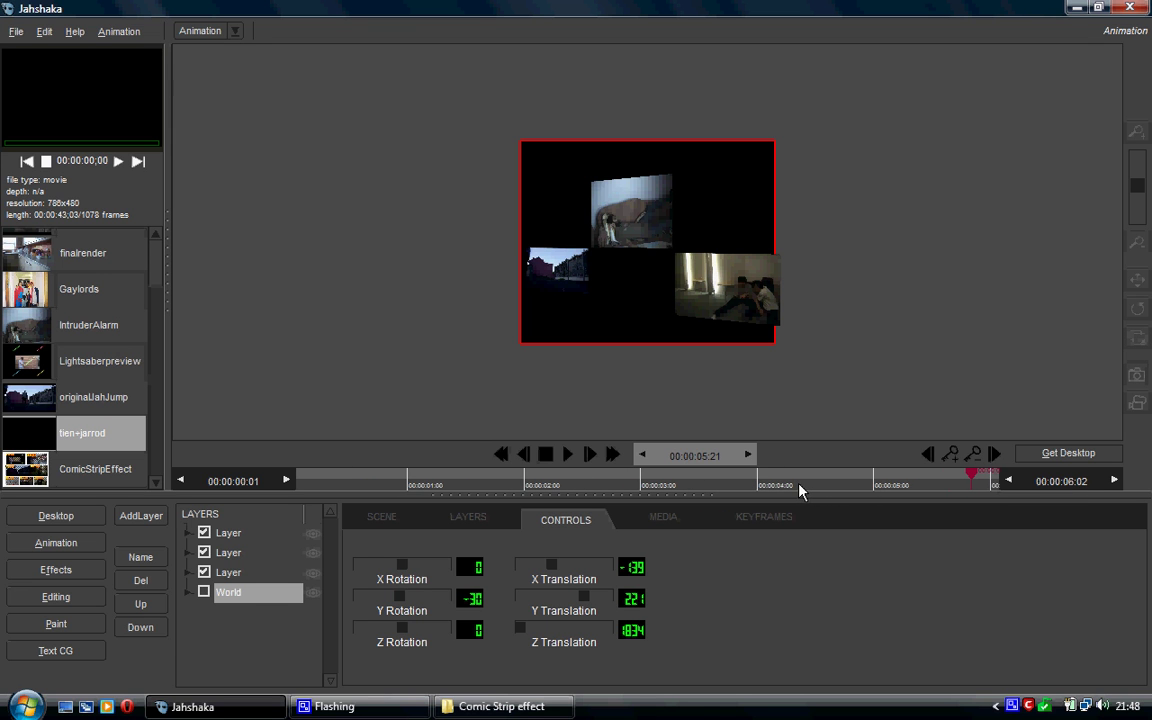
pyautogui.click(503, 459)
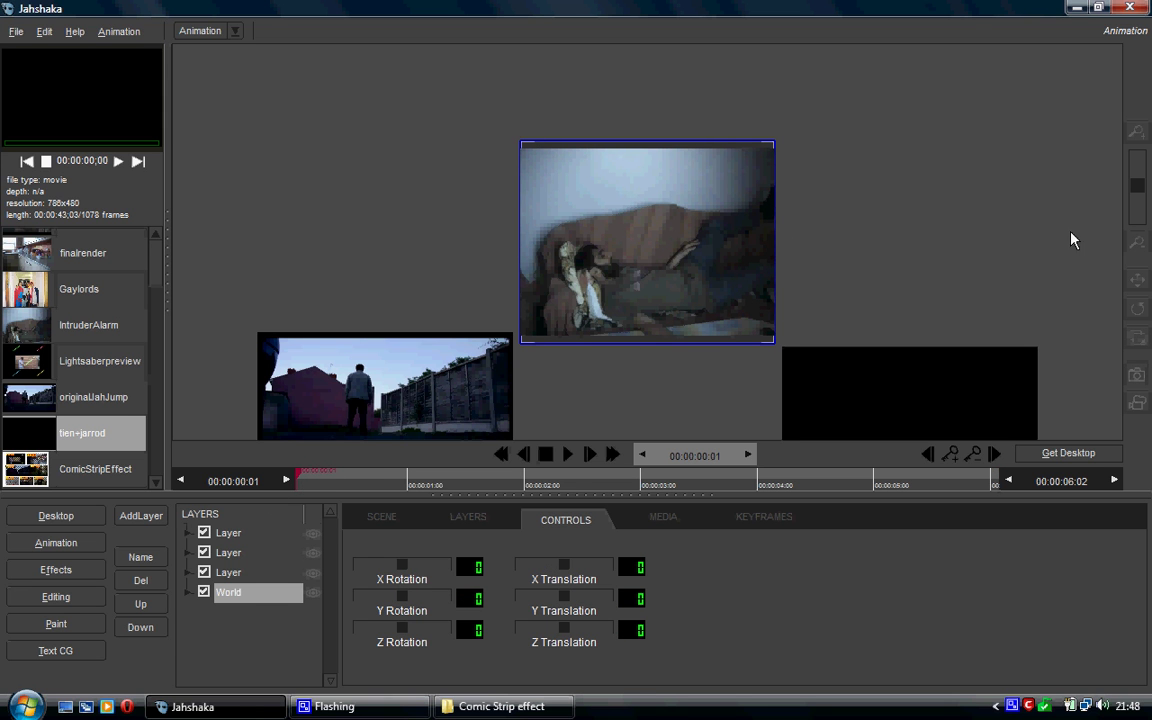
pyautogui.moveTo(1138, 180); pyautogui.dragTo(1136, 170)
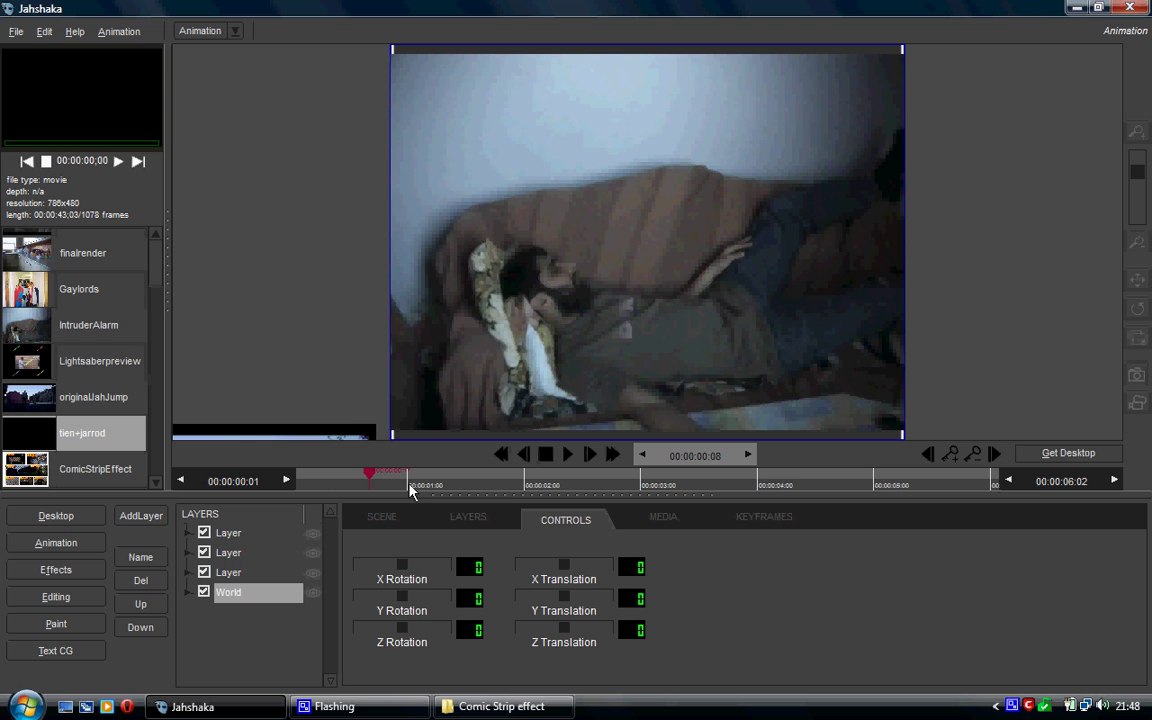
# Scrub and step between keyframes with World hidden to watch the clips tilt away
pyautogui.moveTo(410, 487); pyautogui.dragTo(1010, 494)
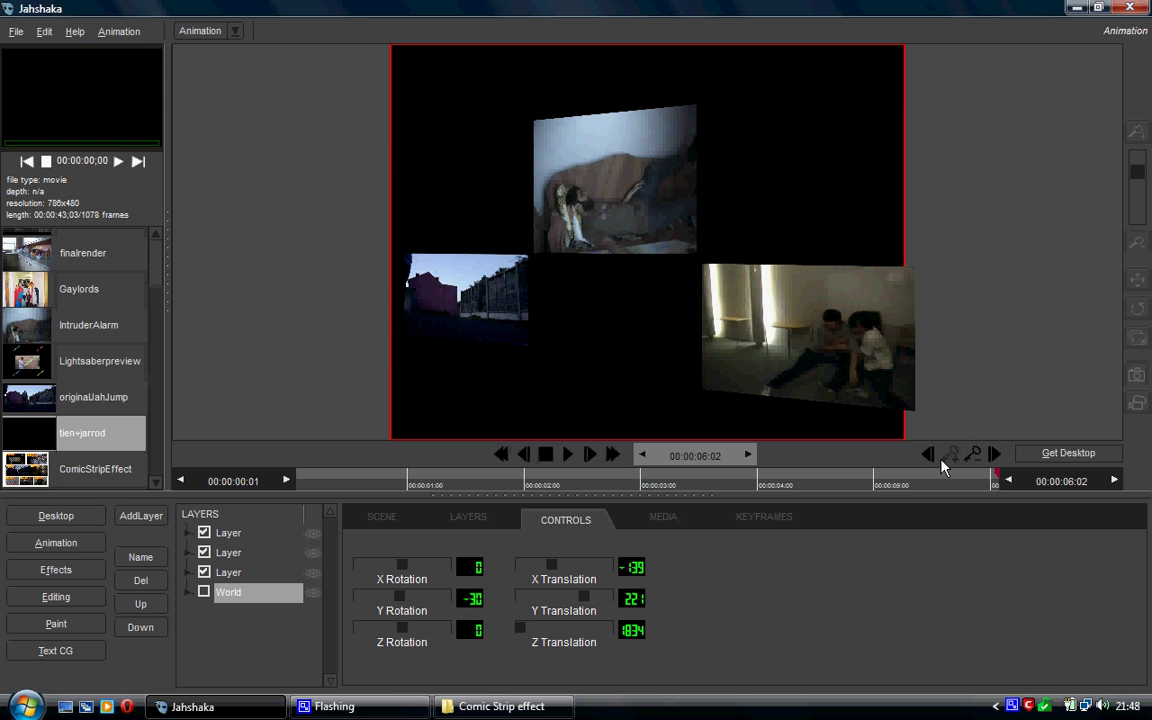
pyautogui.click(928, 454)
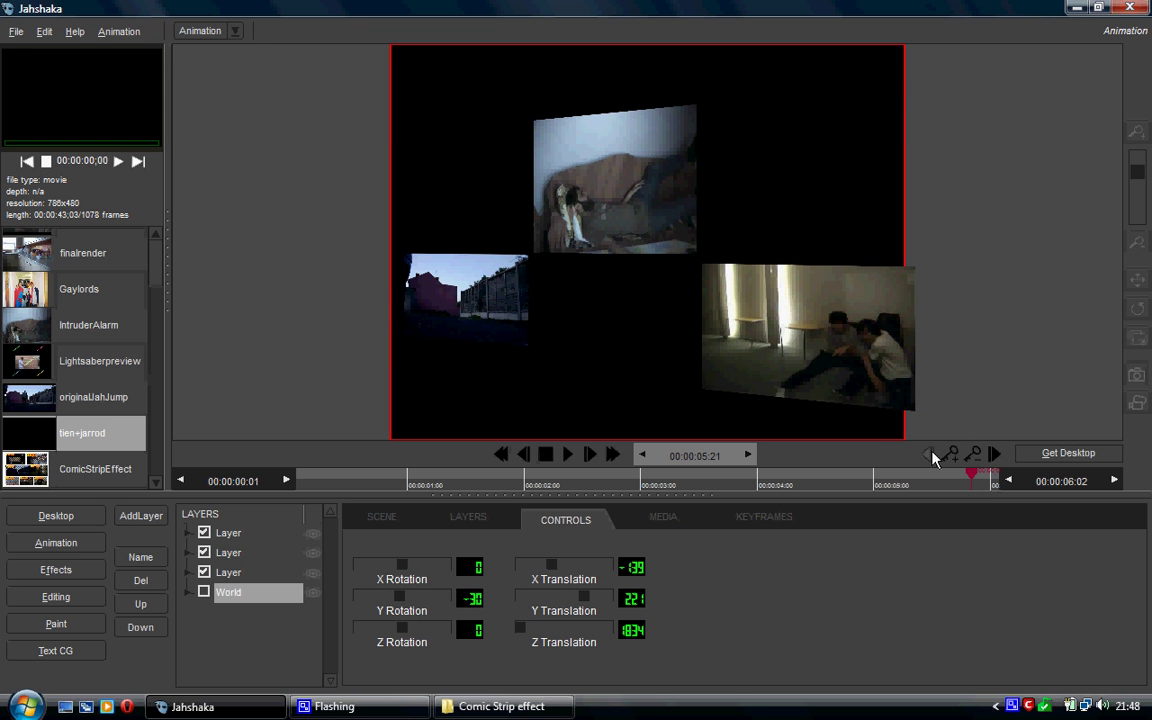
pyautogui.click(930, 455)
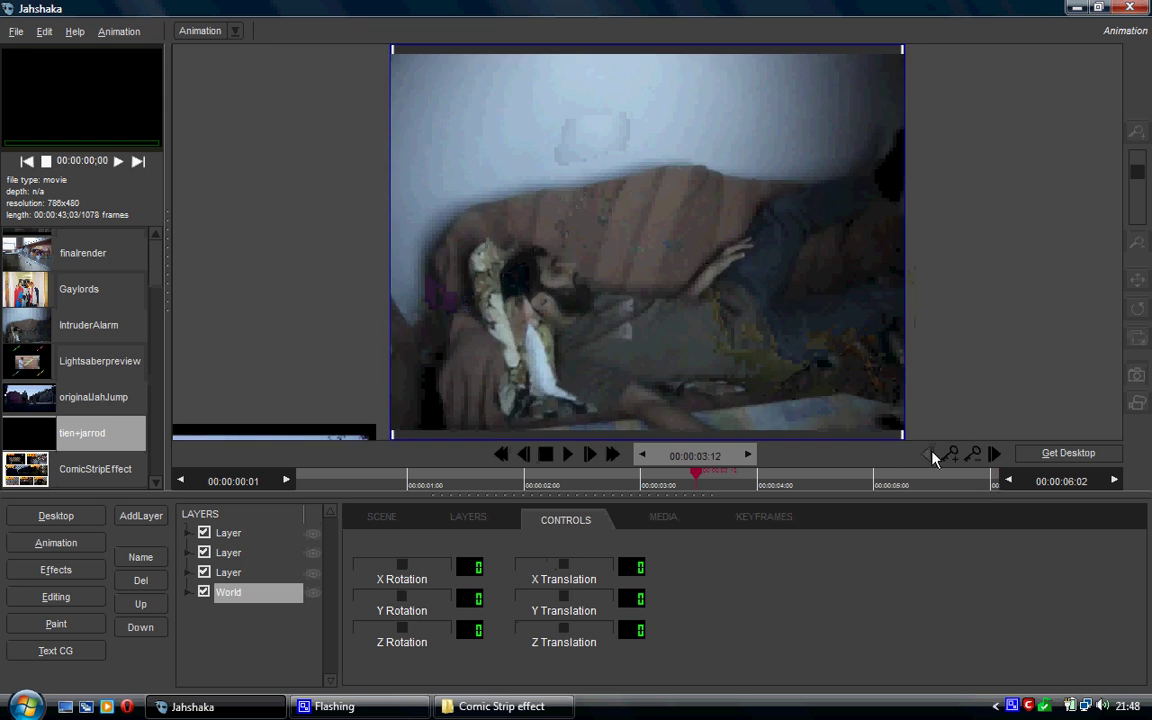
pyautogui.click(204, 592)
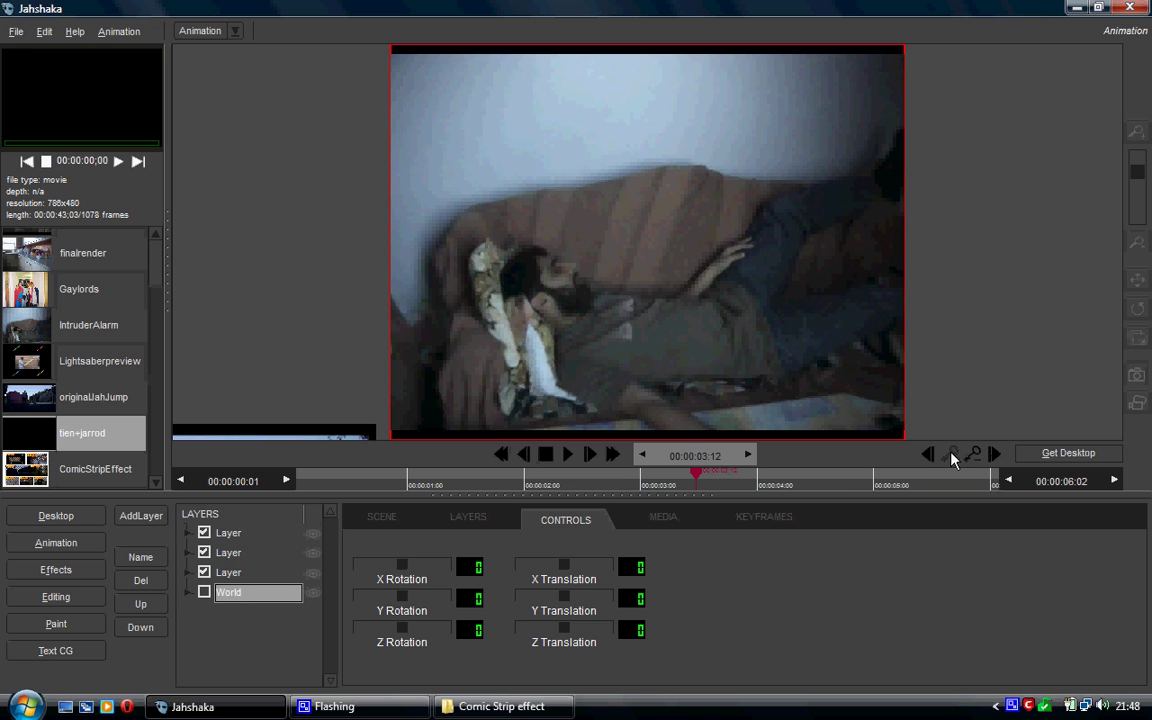
pyautogui.moveTo(697, 480); pyautogui.dragTo(1039, 499)
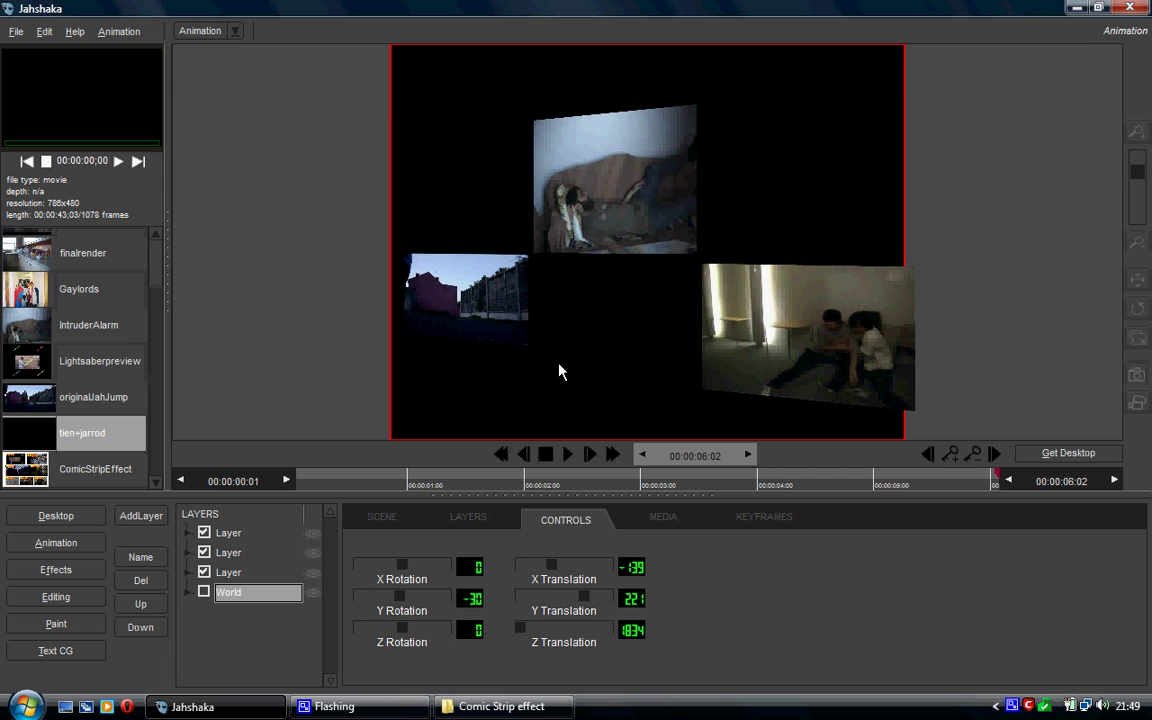
# Play the animation to its last frame, 00:00:06;02, with the three clips tilted and receding
pyautogui.moveTo(340, 706)
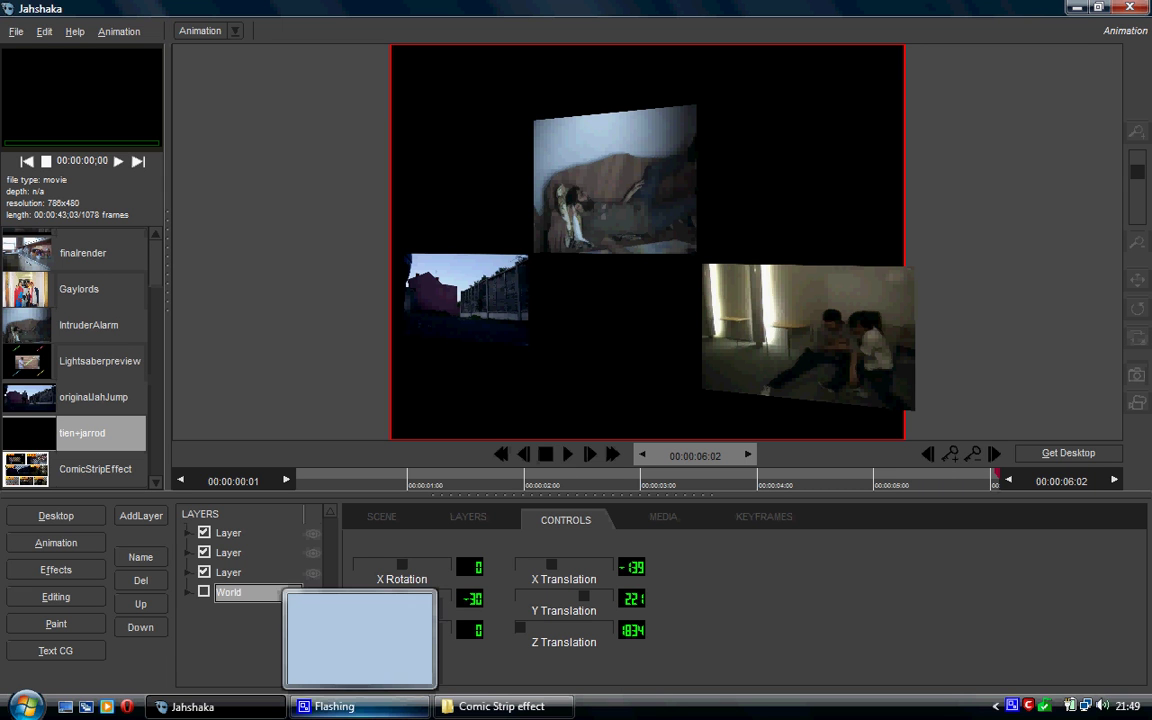